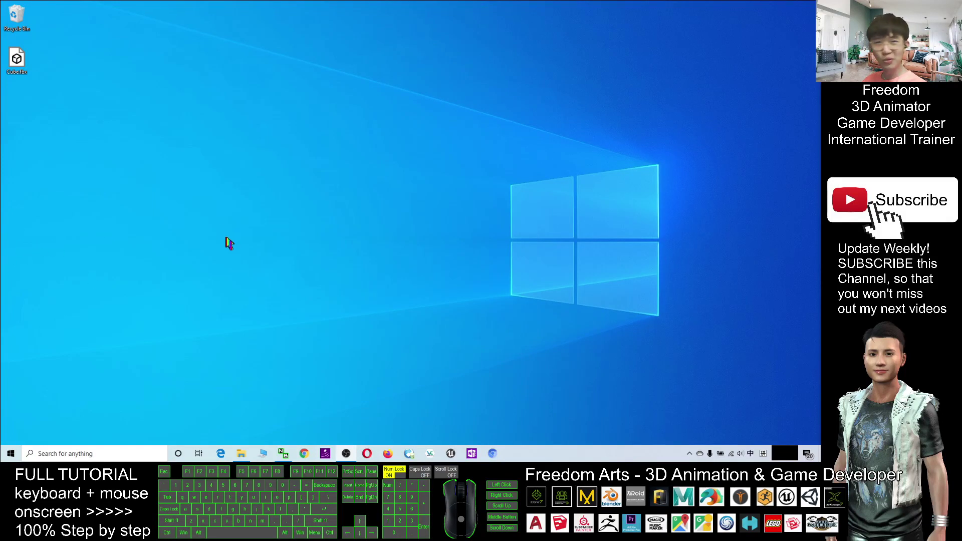
- Find LeoCAD on the computer and start it
{"action": "left_click", "coordinate": [101, 455]}
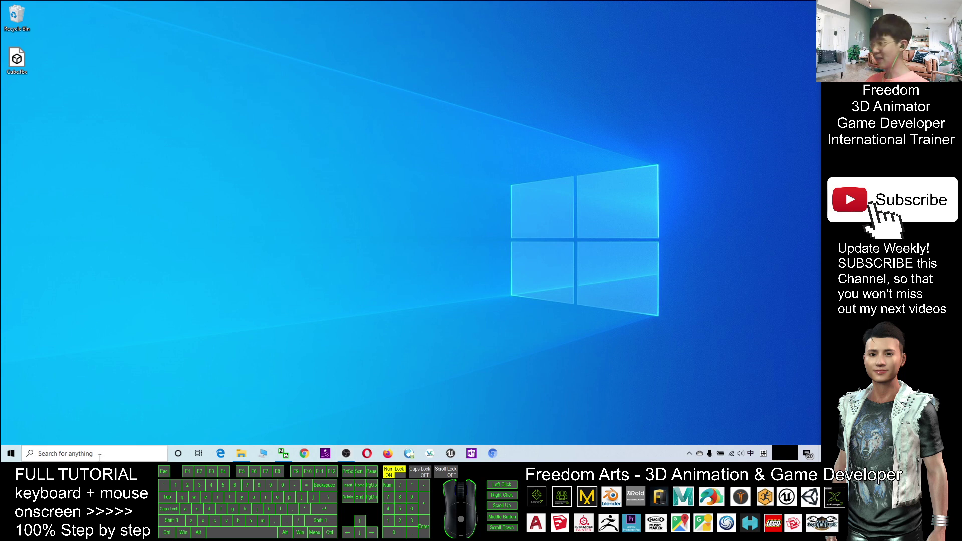
{"action": "type", "text": "leo"}
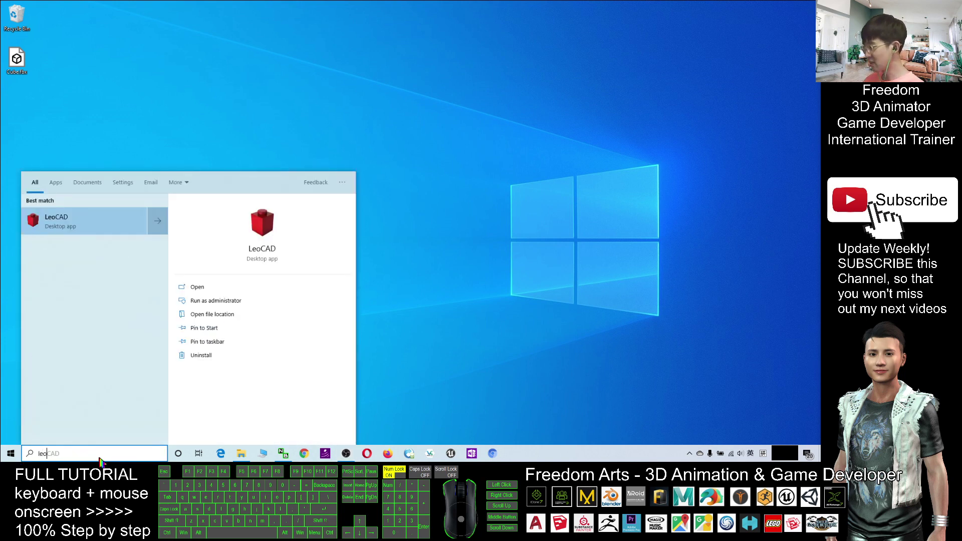
{"action": "key", "text": "Return"}
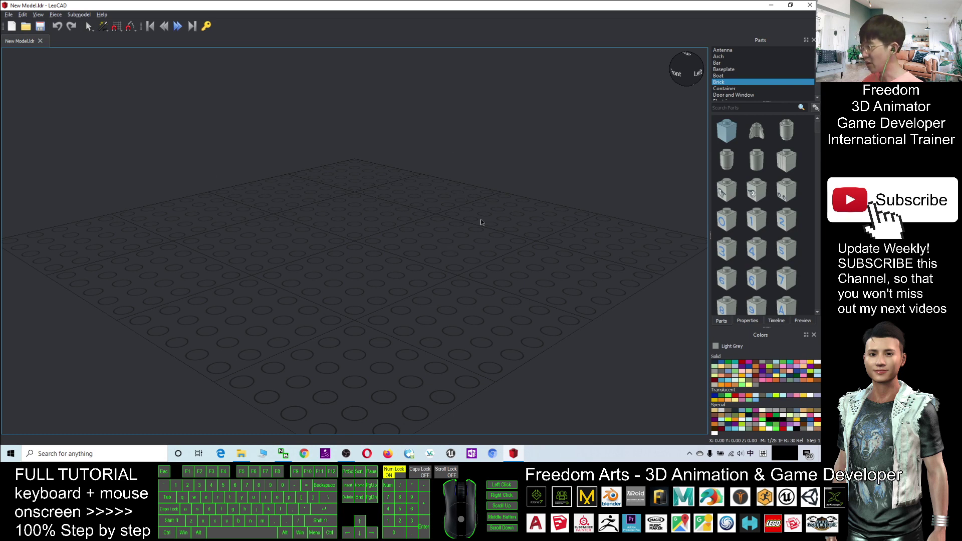
{"action": "scroll", "coordinate": [424, 225], "scroll_direction": "down", "scroll_amount": 5}
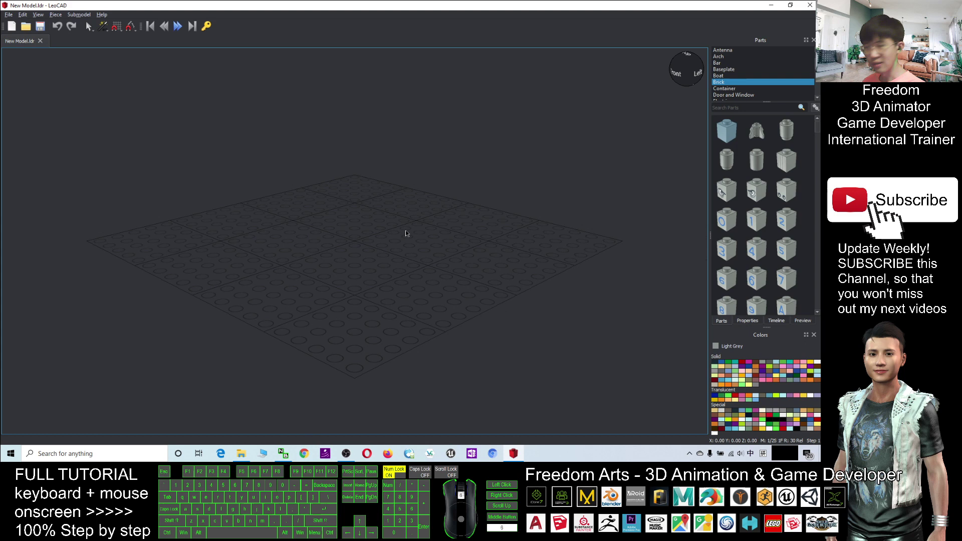
{"action": "scroll", "coordinate": [405, 231], "scroll_direction": "up", "scroll_amount": 5}
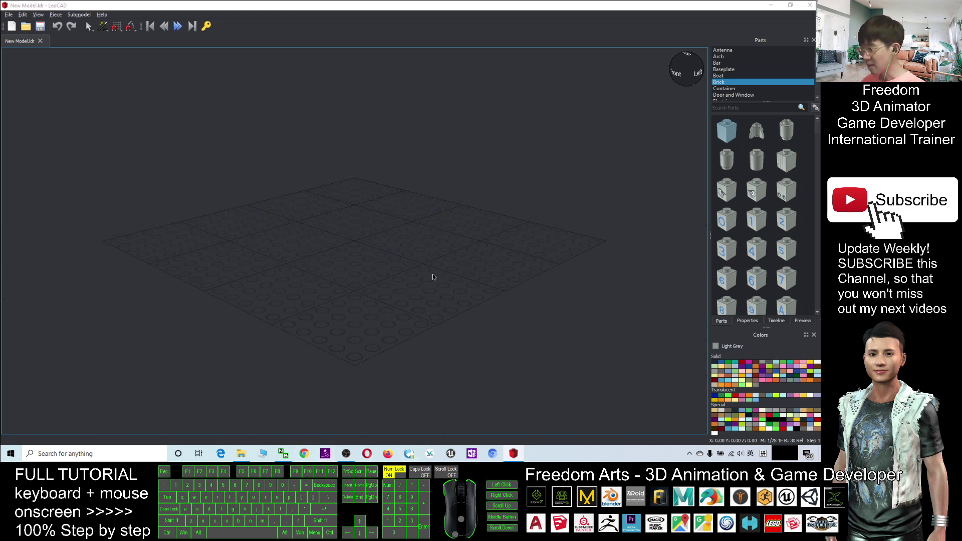
{"action": "scroll", "coordinate": [425, 278], "scroll_direction": "up", "scroll_amount": 8}
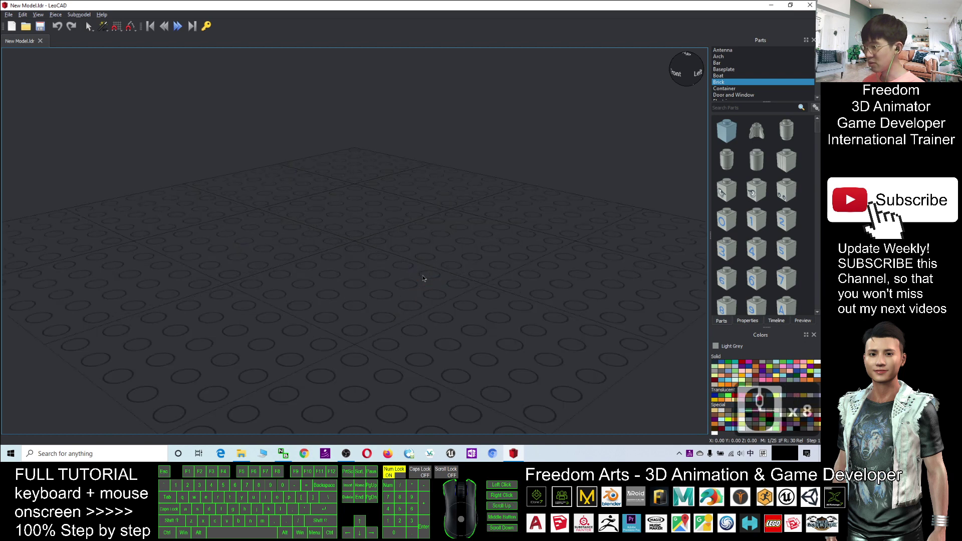
{"action": "scroll", "coordinate": [423, 273], "scroll_direction": "down", "scroll_amount": 3}
{"action": "scroll", "coordinate": [422, 274], "scroll_direction": "up", "scroll_amount": 7}
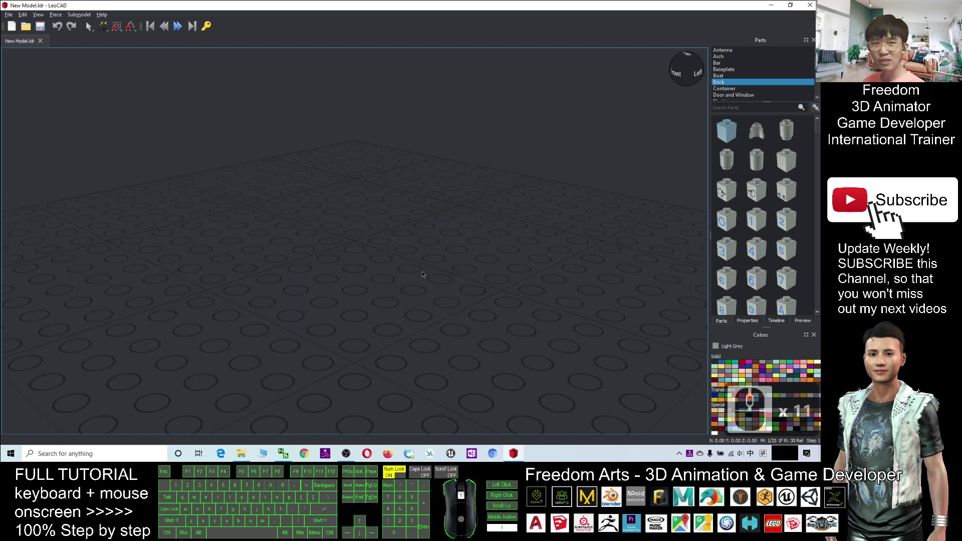
{"action": "scroll", "coordinate": [422, 274], "scroll_direction": "down", "scroll_amount": 8}
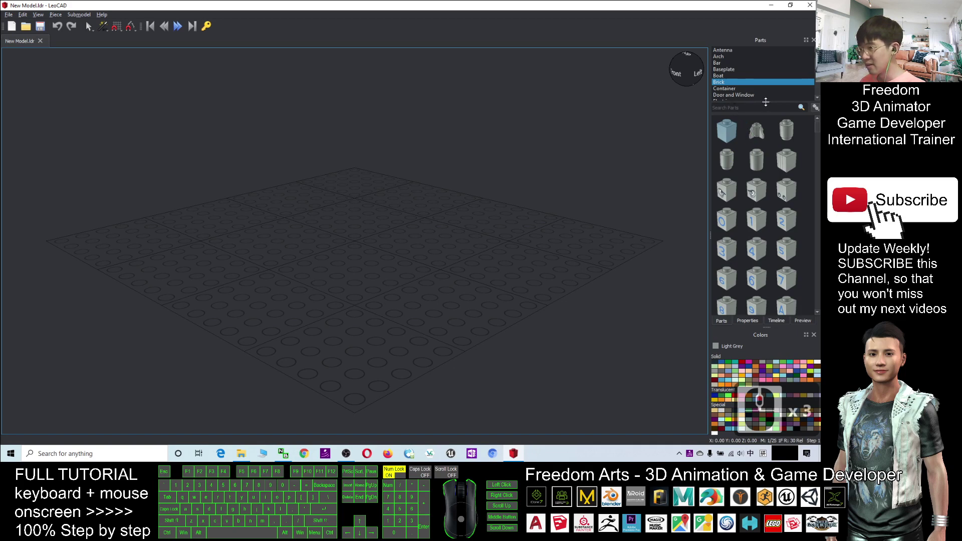
- Enlarge the parts category list and show the Hinge and Bracket parts
{"action": "left_click_drag", "start_coordinate": [765, 102], "coordinate": [766, 147]}
{"action": "left_click", "coordinate": [733, 95]}
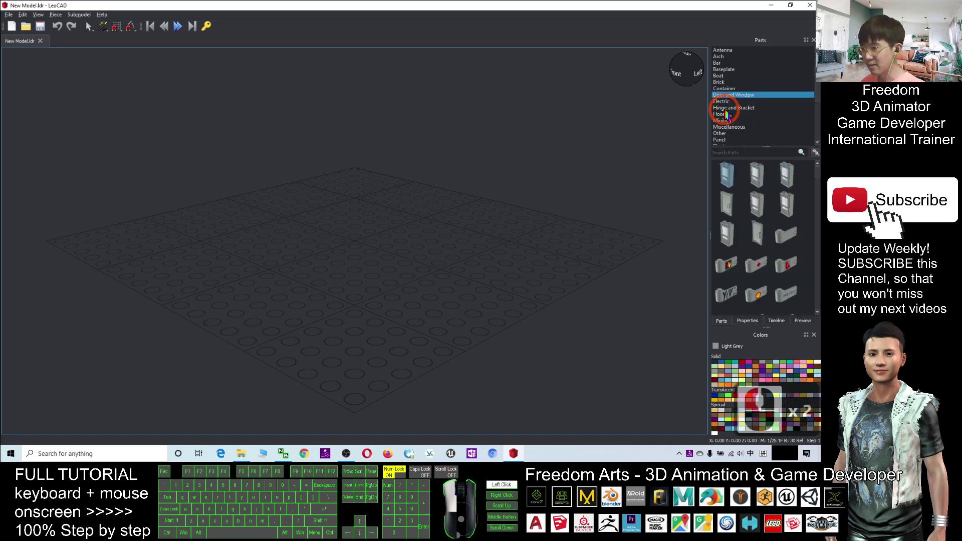
{"action": "left_click", "coordinate": [727, 109]}
{"action": "left_click", "coordinate": [727, 76]}
{"action": "left_click", "coordinate": [732, 107]}
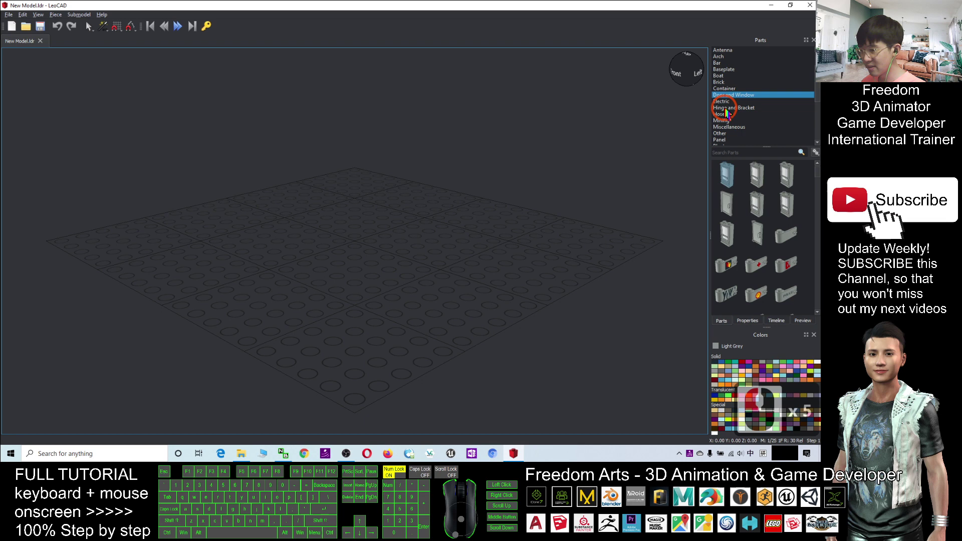
- Place a Sky Blue Bracket 1 x 2 - 1 x 2 Up on the grid, leaving it deselected
{"action": "left_click", "coordinate": [755, 239]}
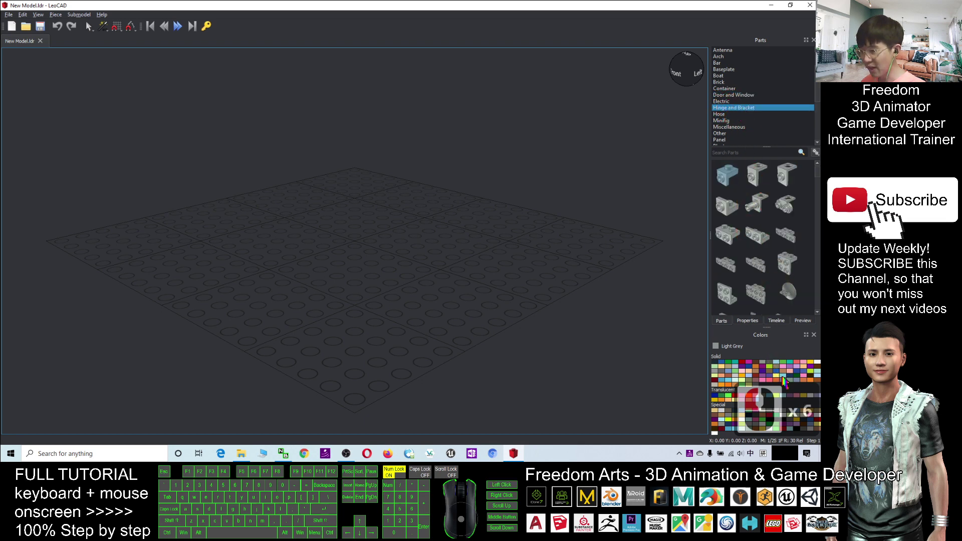
{"action": "left_click", "coordinate": [784, 381]}
{"action": "left_click_drag", "start_coordinate": [755, 235], "coordinate": [541, 264]}
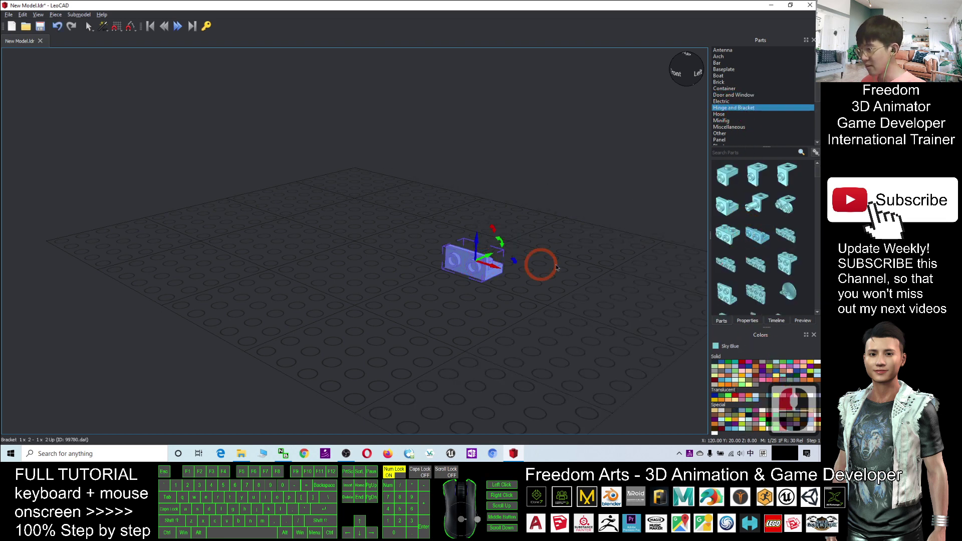
{"action": "left_click", "coordinate": [551, 268]}
- Place a Fabuland Pastel Green treasure chest lid from the Container category on the grid beside the blue bracket, leaving it deselected
{"action": "double_click", "coordinate": [738, 105]}
{"action": "left_click", "coordinate": [723, 89]}
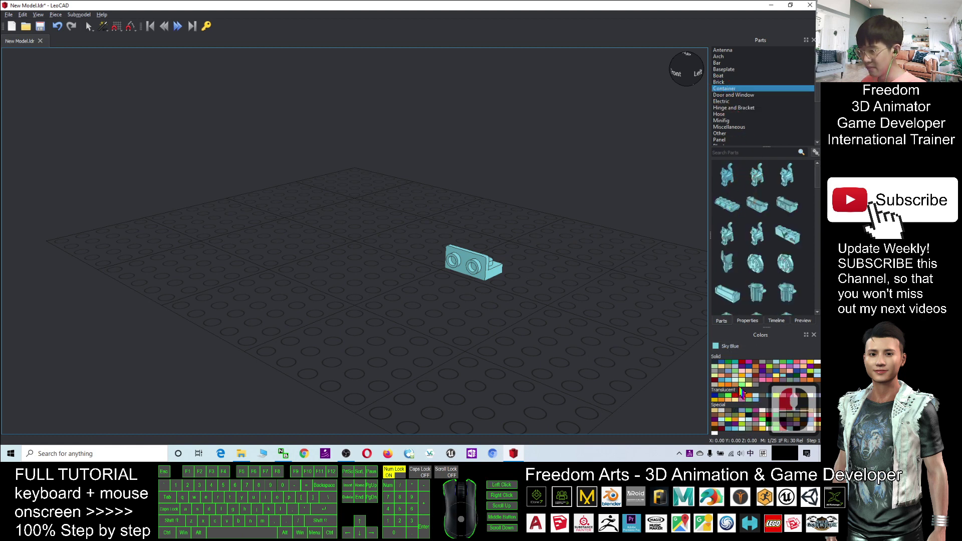
{"action": "left_click", "coordinate": [747, 385]}
{"action": "left_click_drag", "start_coordinate": [728, 204], "coordinate": [349, 222]}
{"action": "left_click", "coordinate": [507, 204]}
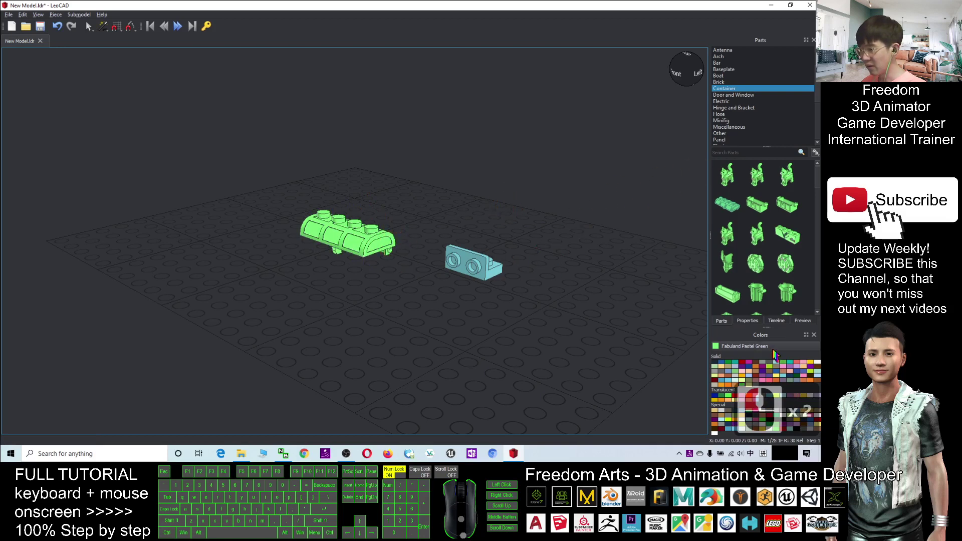
- Place a Red Container Box 2 x 2 x 2 with Hollow Studs on the far side of the bracket from the lid
{"action": "left_click", "coordinate": [742, 362]}
{"action": "scroll", "coordinate": [777, 239], "scroll_direction": "down", "scroll_amount": 5}
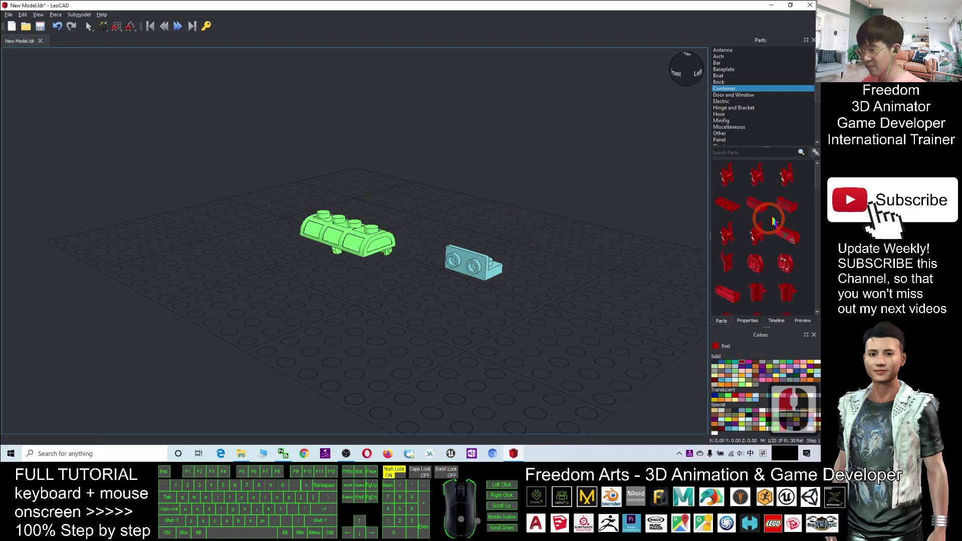
{"action": "left_click_drag", "start_coordinate": [759, 230], "coordinate": [630, 242]}
{"action": "left_click", "coordinate": [512, 202]}
{"action": "scroll", "coordinate": [502, 220], "scroll_direction": "down", "scroll_amount": 6}
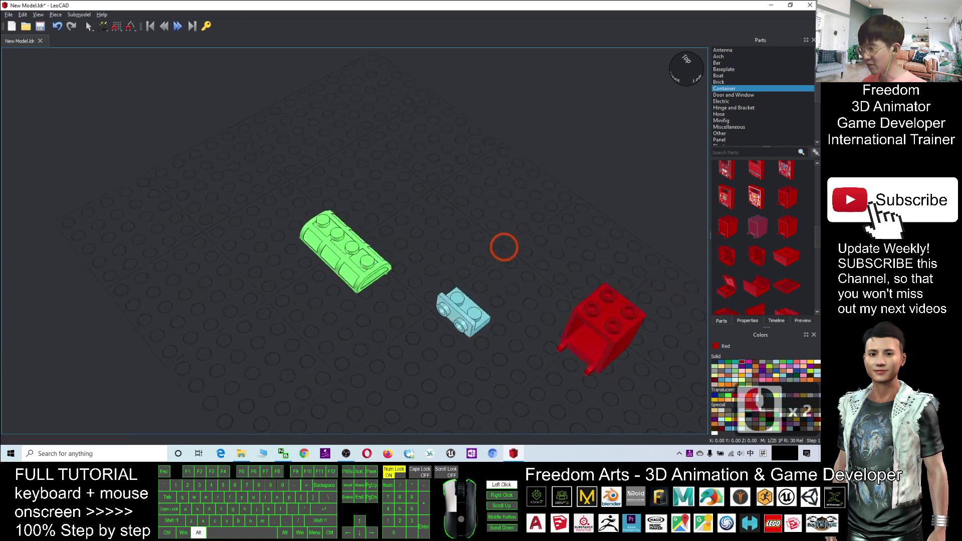
- Examine the three placed parts at closer and wider range, then from the front around the selected red container box
{"action": "scroll", "coordinate": [484, 246], "scroll_direction": "up", "scroll_amount": 5}
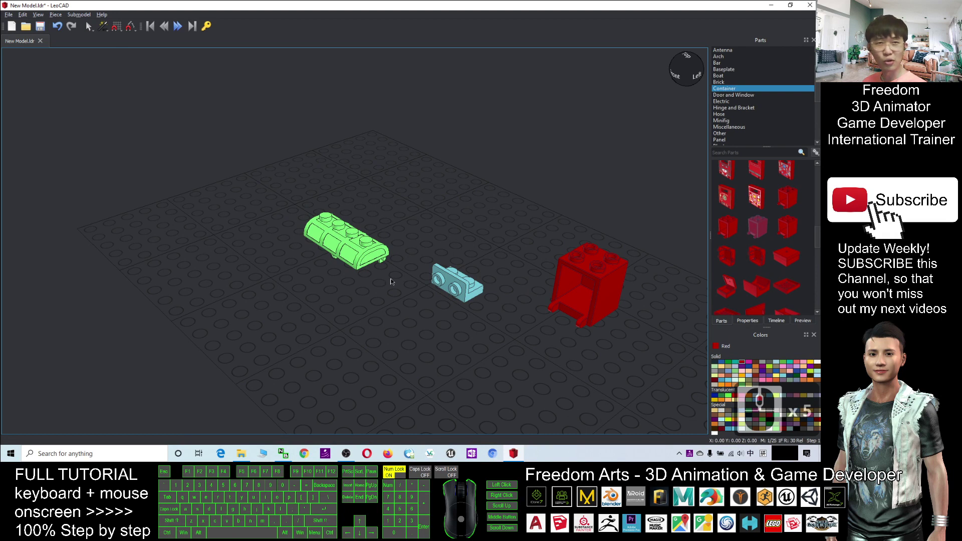
{"action": "scroll", "coordinate": [435, 332], "scroll_direction": "up", "scroll_amount": 4}
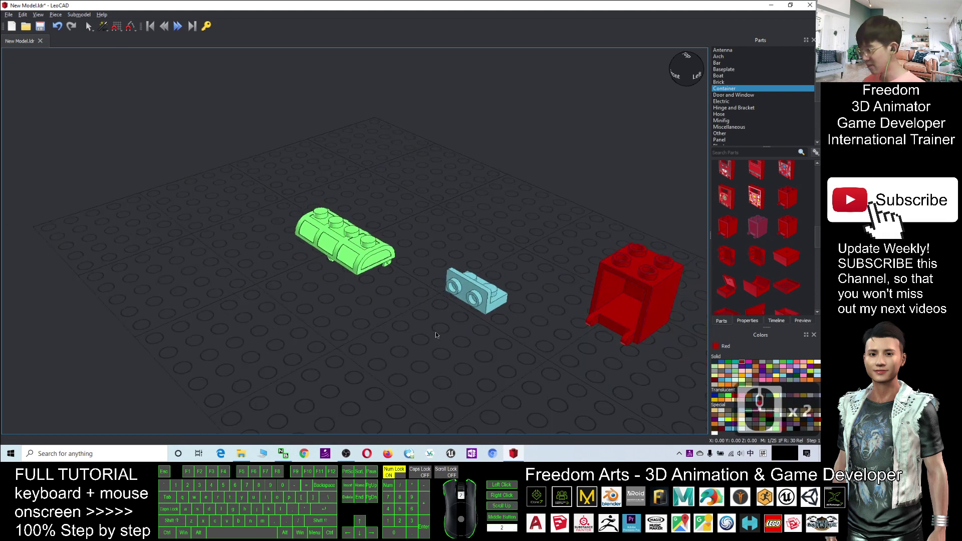
{"action": "scroll", "coordinate": [435, 332], "scroll_direction": "down", "scroll_amount": 5}
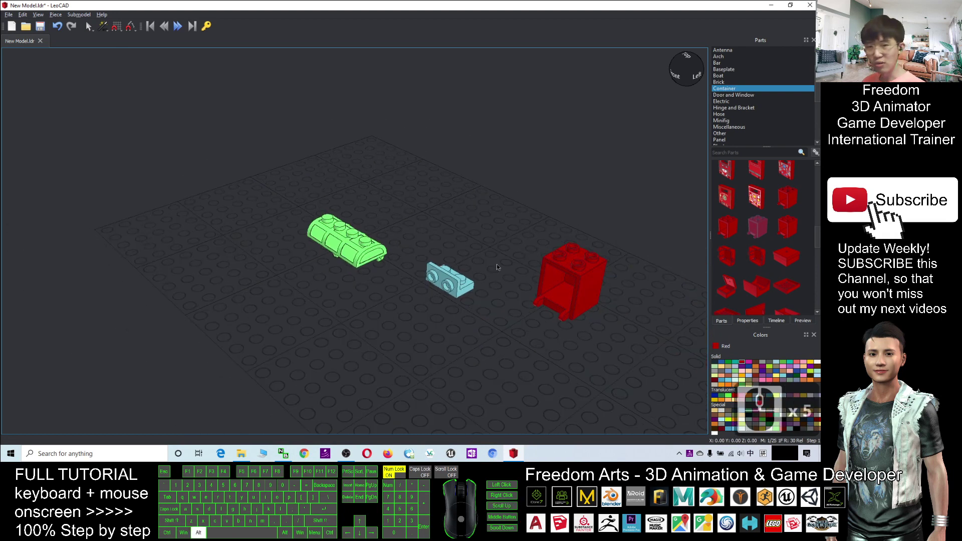
{"action": "key", "text": "alt"}
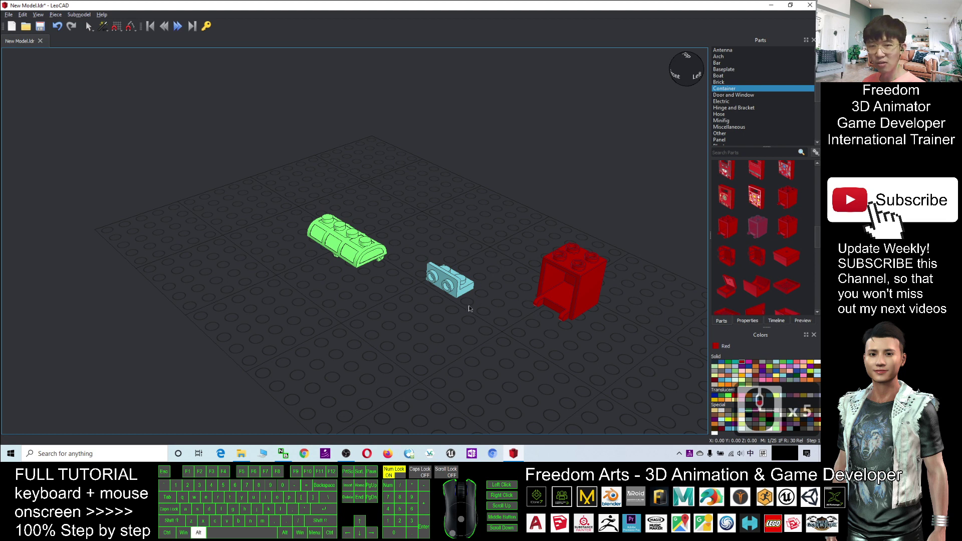
{"action": "left_click_drag", "start_coordinate": [396, 374], "coordinate": [436, 335], "text": "alt"}
{"action": "left_click", "coordinate": [573, 261]}
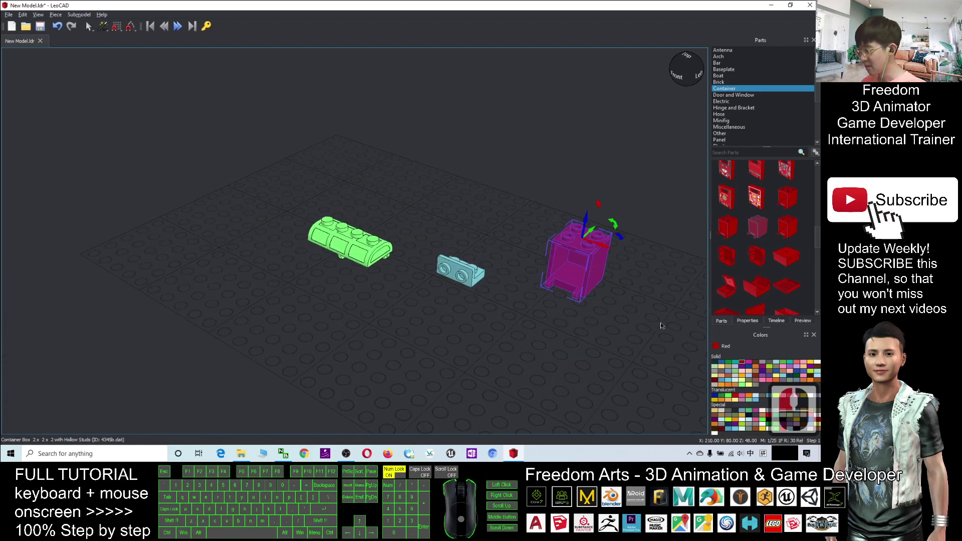
{"action": "left_click_drag", "start_coordinate": [660, 326], "coordinate": [684, 323], "text": "alt"}
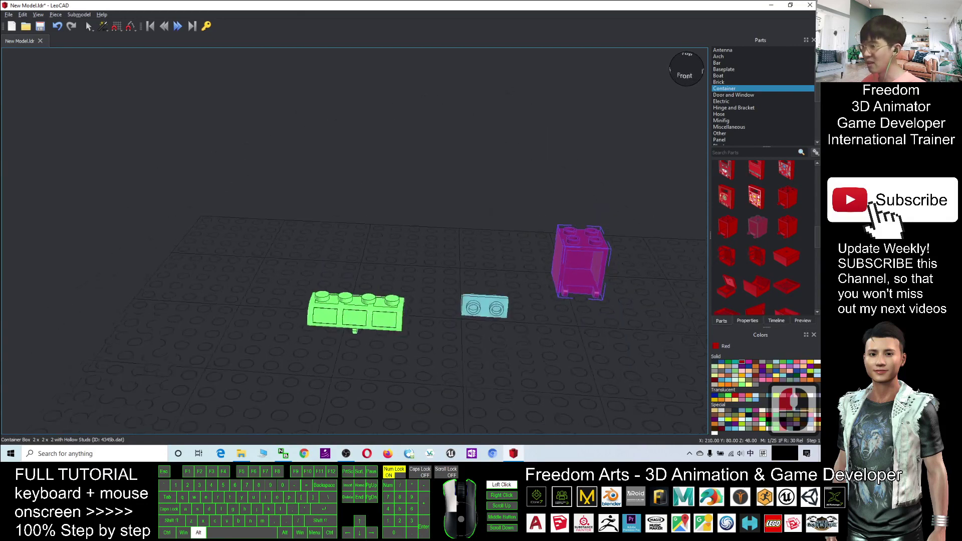
{"action": "left_click_drag", "start_coordinate": [619, 334], "coordinate": [529, 289], "text": "alt"}
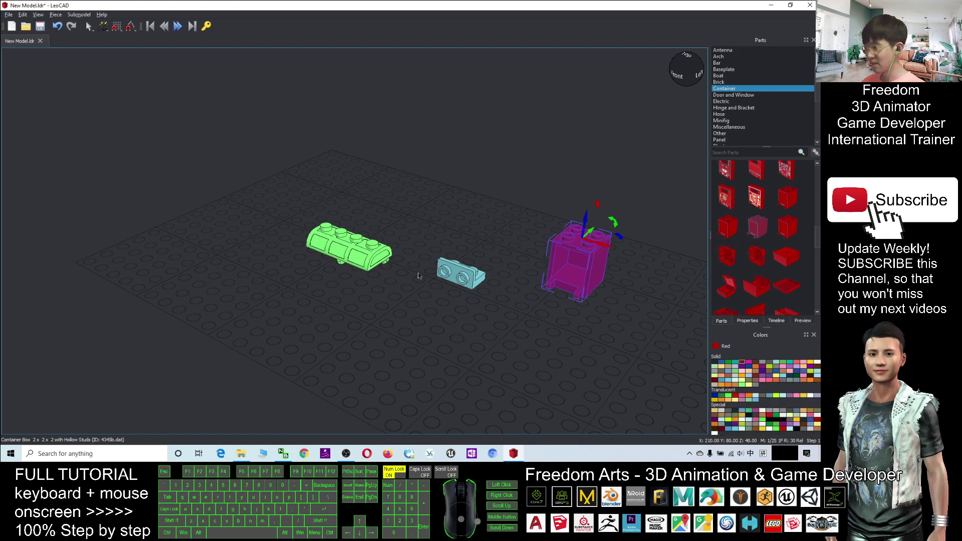
- Select the green treasure chest lid and examine the parts from a higher viewpoint, both near and far
{"action": "left_click", "coordinate": [352, 253]}
{"action": "left_click_drag", "start_coordinate": [591, 340], "coordinate": [421, 265], "text": "alt"}
{"action": "left_click_drag", "start_coordinate": [433, 301], "coordinate": [353, 313], "text": "alt"}
{"action": "scroll", "coordinate": [447, 326], "scroll_direction": "up", "scroll_amount": 4}
{"action": "scroll", "coordinate": [447, 326], "scroll_direction": "down", "scroll_amount": 4}
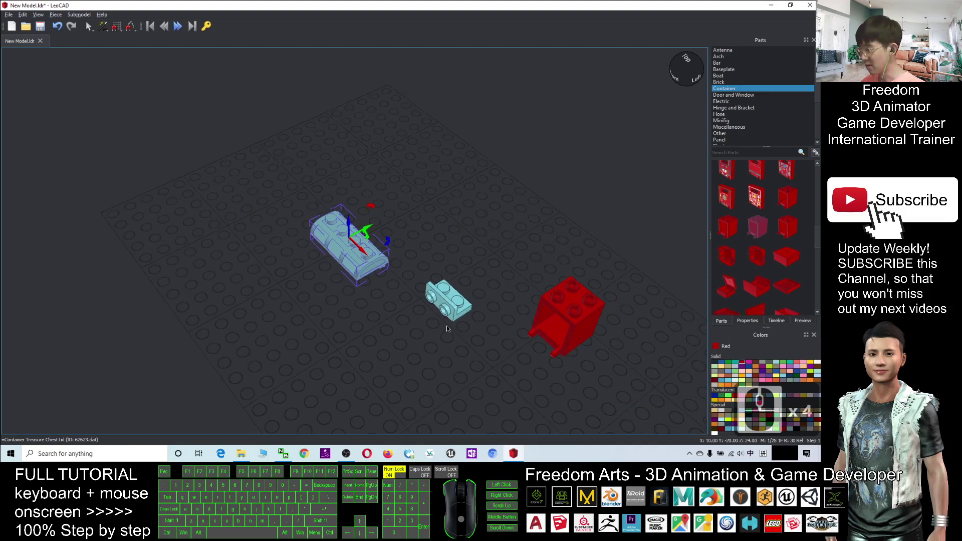
{"action": "scroll", "coordinate": [400, 301], "scroll_direction": "up", "scroll_amount": 2}
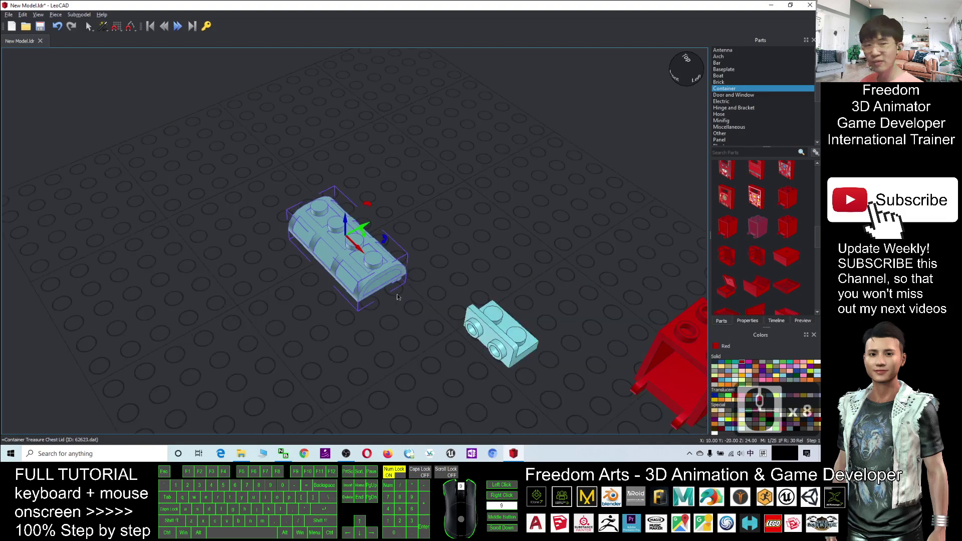
{"action": "scroll", "coordinate": [516, 228], "scroll_direction": "down", "scroll_amount": 4}
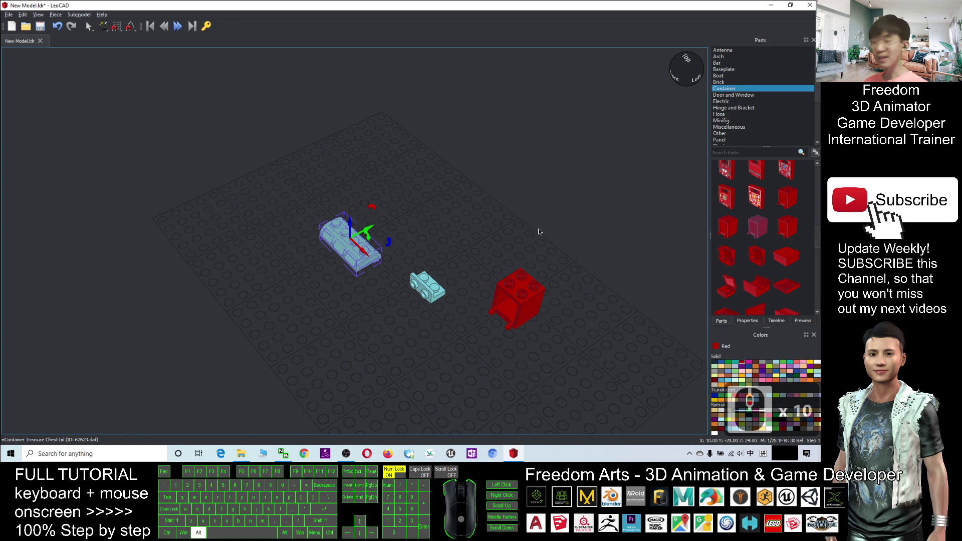
- Clear the selection and examine the parts on the grid from shifted and rotated viewpoints
{"action": "middle_click_drag", "start_coordinate": [538, 232], "coordinate": [399, 227], "text": "alt"}
{"action": "key", "text": "alt+shift"}
{"action": "left_click", "coordinate": [488, 206]}
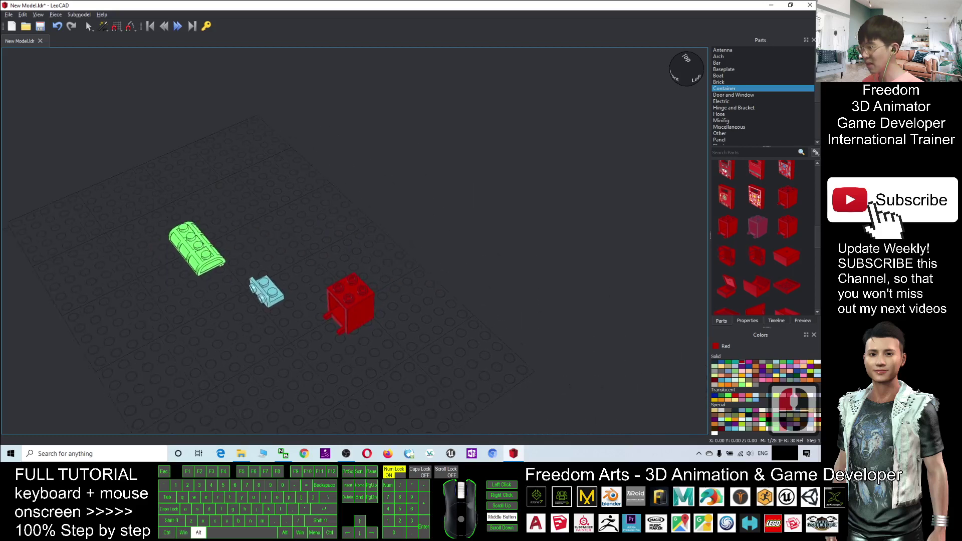
{"action": "middle_click_drag", "start_coordinate": [430, 284], "coordinate": [484, 283], "text": "alt"}
{"action": "left_click_drag", "start_coordinate": [496, 283], "coordinate": [476, 336], "text": "alt"}
{"action": "middle_click_drag", "start_coordinate": [375, 234], "coordinate": [447, 243]}
{"action": "middle_click_drag", "start_coordinate": [320, 220], "coordinate": [372, 225], "text": "alt"}
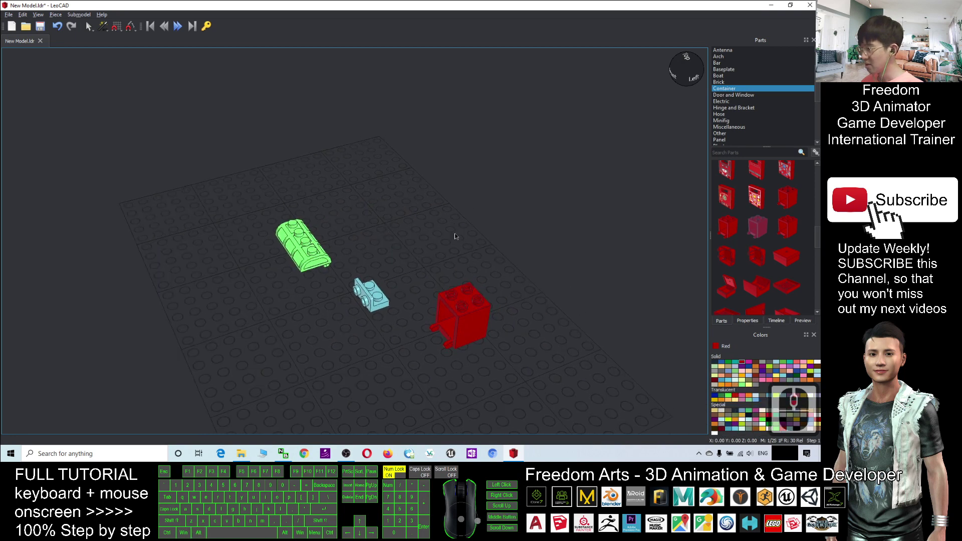
{"action": "left_click_drag", "start_coordinate": [375, 230], "coordinate": [505, 366]}
{"action": "scroll", "coordinate": [505, 366], "scroll_direction": "up", "scroll_amount": 2}
{"action": "left_click", "coordinate": [531, 212]}
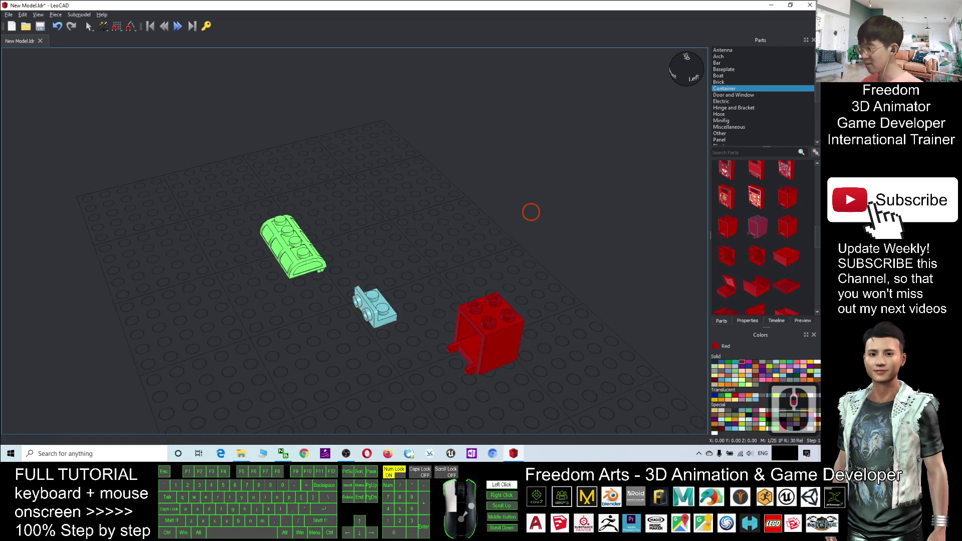
{"action": "left_click", "coordinate": [589, 197]}
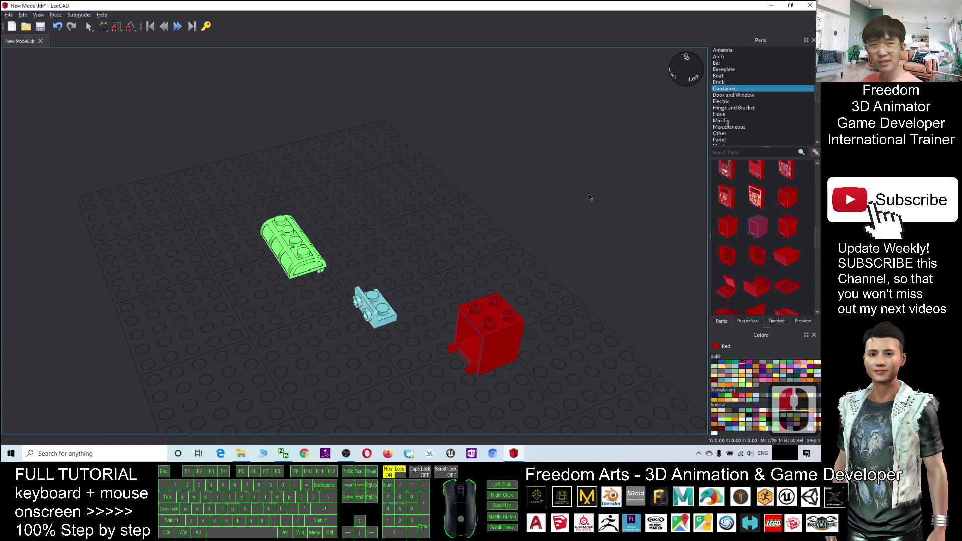
- Move the green chest lid and blue bracket together a short distance along the green axis, and deselect them
{"action": "right_click_drag", "start_coordinate": [241, 173], "coordinate": [220, 165]}
{"action": "left_click_drag", "start_coordinate": [213, 164], "coordinate": [423, 362]}
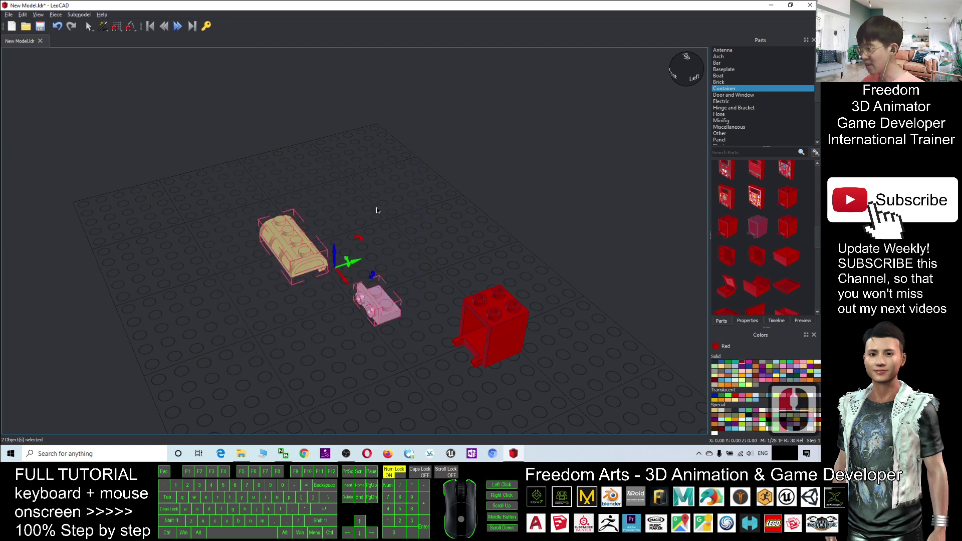
{"action": "left_click_drag", "start_coordinate": [360, 261], "coordinate": [386, 255]}
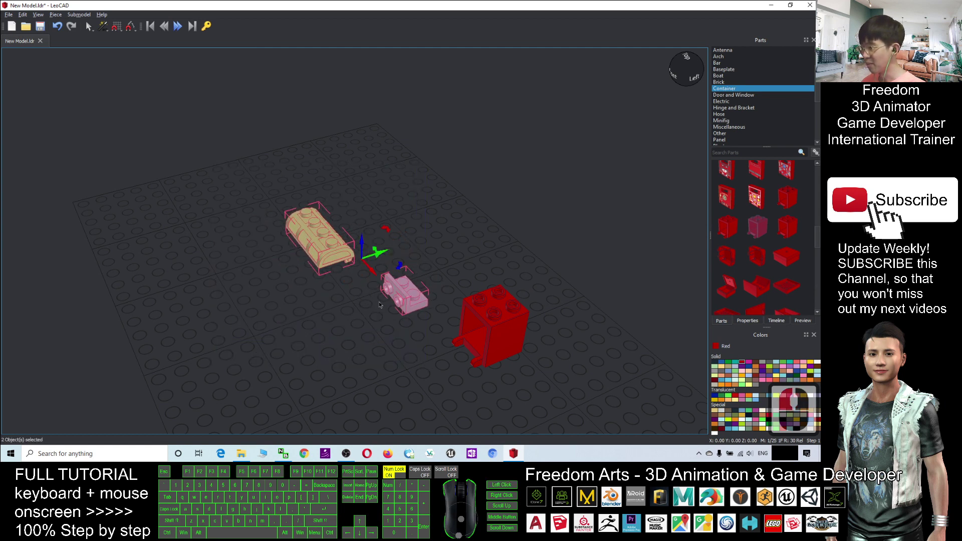
{"action": "scroll", "coordinate": [380, 304], "scroll_direction": "up", "scroll_amount": 3}
{"action": "left_click", "coordinate": [380, 361]}
{"action": "left_click_drag", "start_coordinate": [432, 381], "coordinate": [432, 353], "text": "alt"}
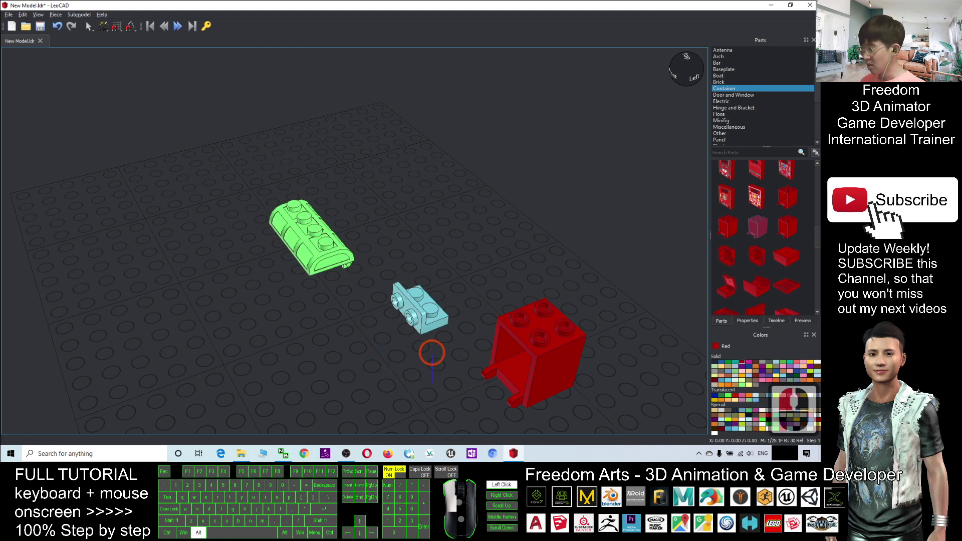
{"action": "scroll", "coordinate": [501, 379], "scroll_direction": "down", "scroll_amount": 4}
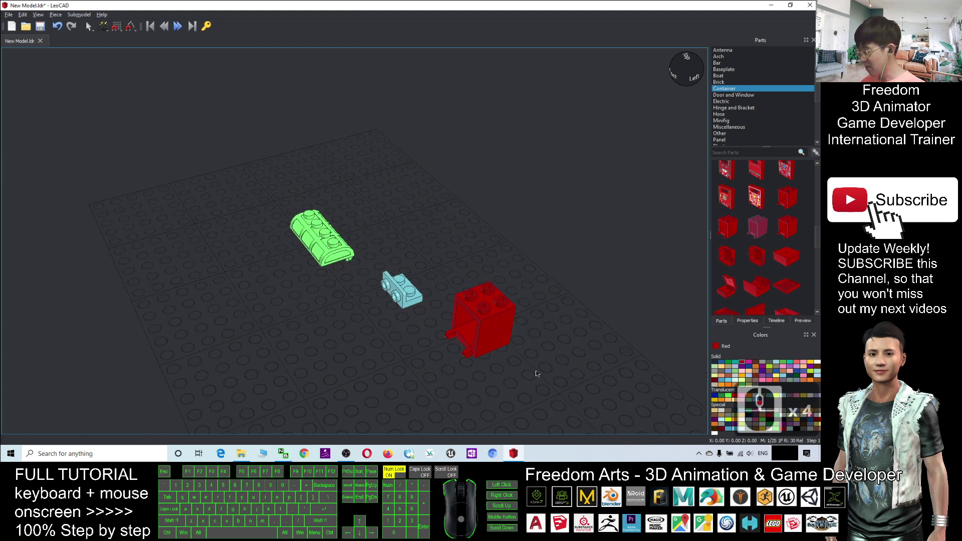
{"action": "left_click_drag", "start_coordinate": [536, 373], "coordinate": [523, 345], "text": "alt"}
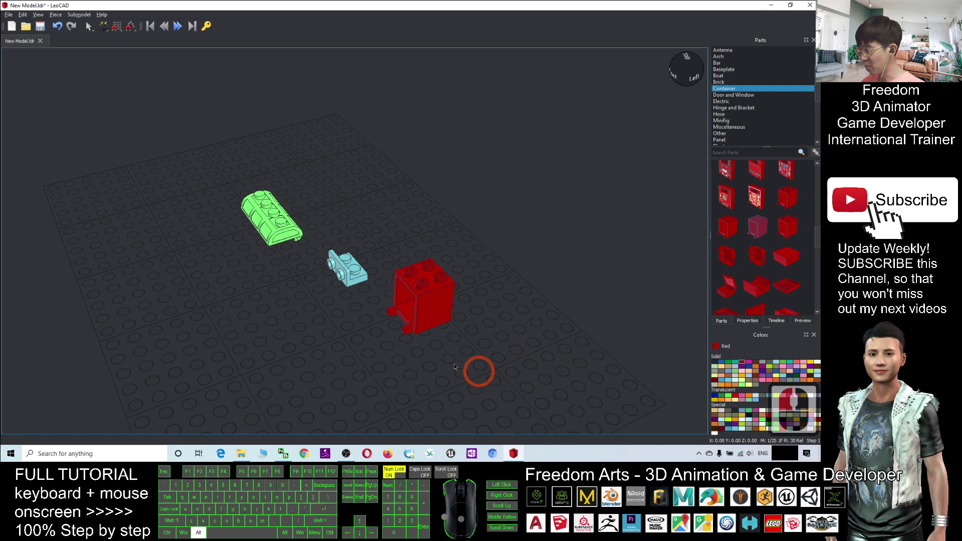
- Place a lime Brick 1 x 3 with Face Black Eyes and Thin Smile Pattern on top of the red container box
{"action": "left_click_drag", "start_coordinate": [454, 366], "coordinate": [535, 331], "text": "alt"}
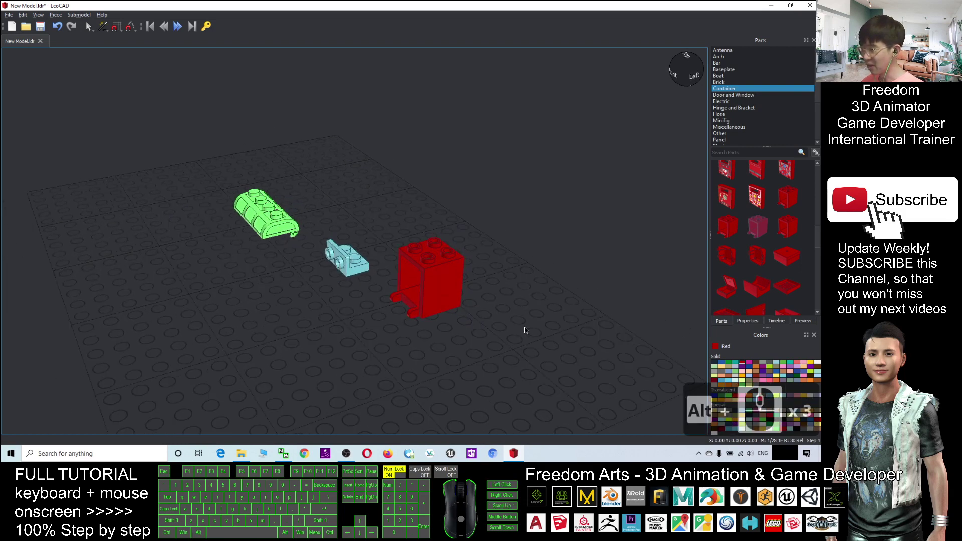
{"action": "scroll", "coordinate": [563, 299], "scroll_direction": "up", "scroll_amount": 2}
{"action": "left_click", "coordinate": [719, 81]}
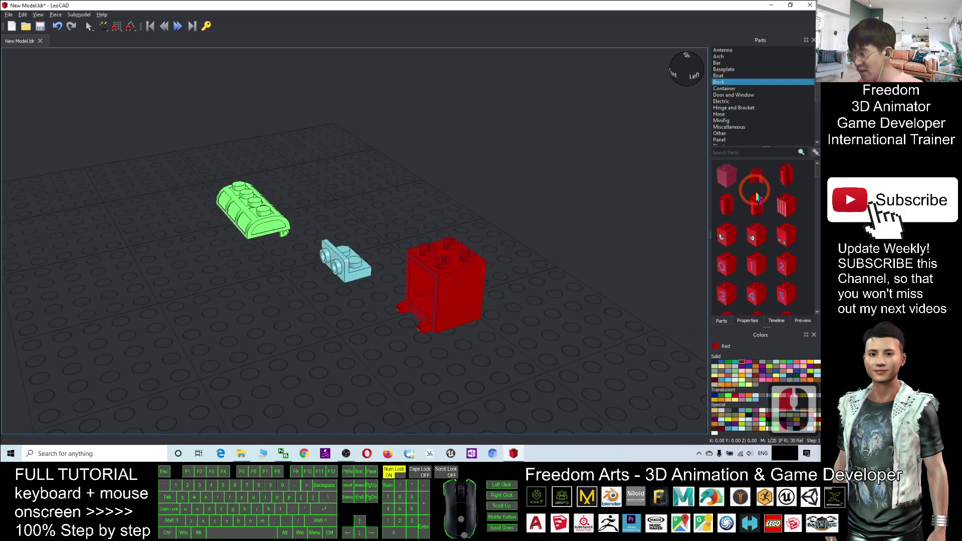
{"action": "left_click", "coordinate": [771, 370]}
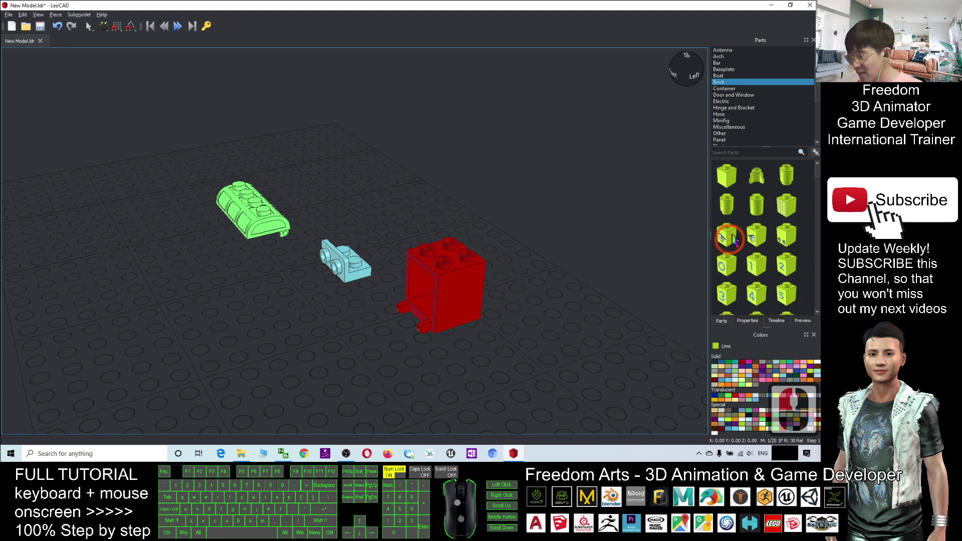
{"action": "scroll", "coordinate": [780, 226], "scroll_direction": "down", "scroll_amount": 15}
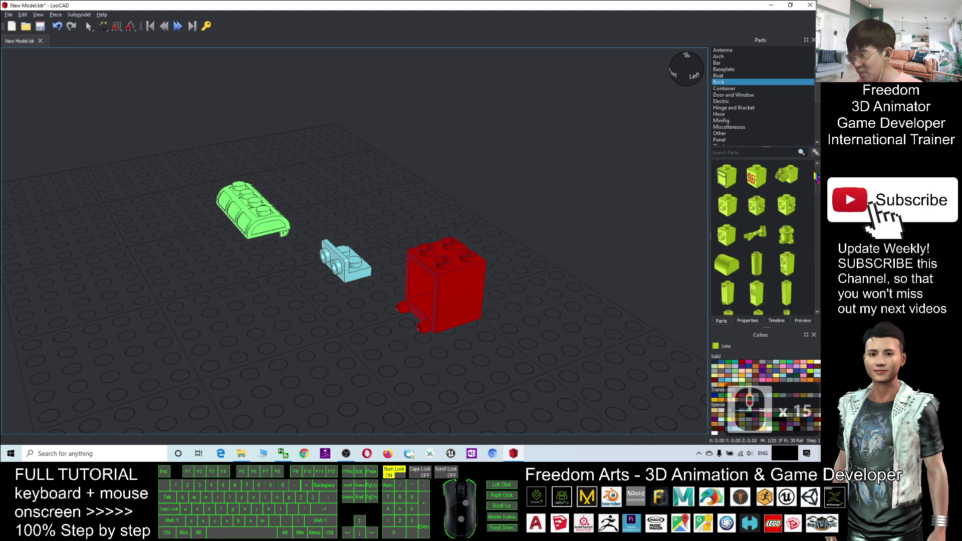
{"action": "left_click_drag", "start_coordinate": [817, 196], "coordinate": [459, 245]}
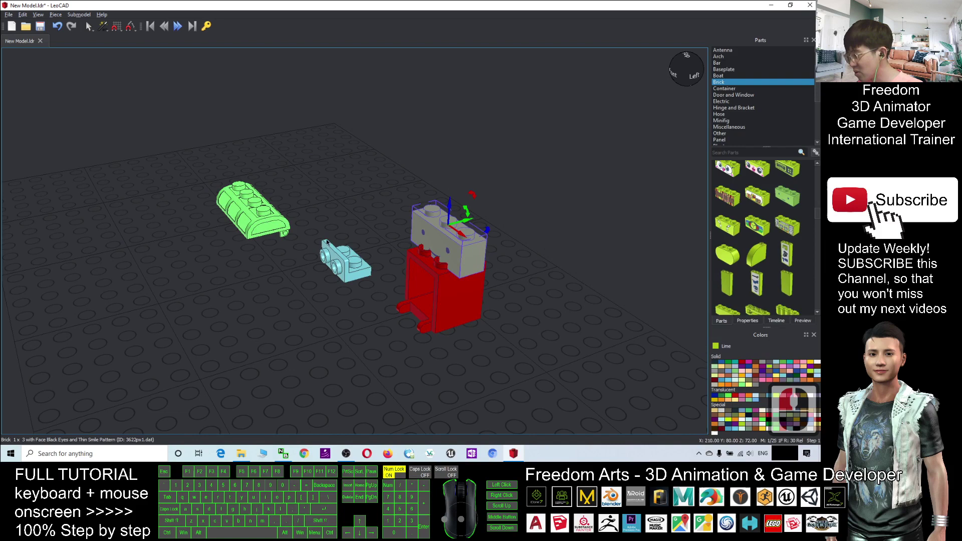
- Browse the Tile parts in the parts library
{"action": "scroll", "coordinate": [735, 120], "scroll_direction": "down", "scroll_amount": 5}
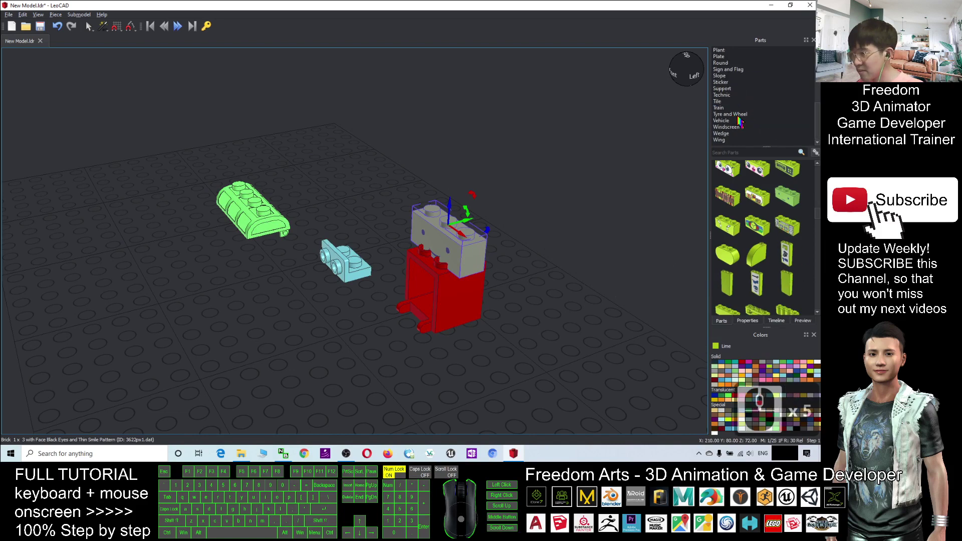
{"action": "left_click", "coordinate": [724, 102]}
{"action": "scroll", "coordinate": [785, 221], "scroll_direction": "down", "scroll_amount": 7}
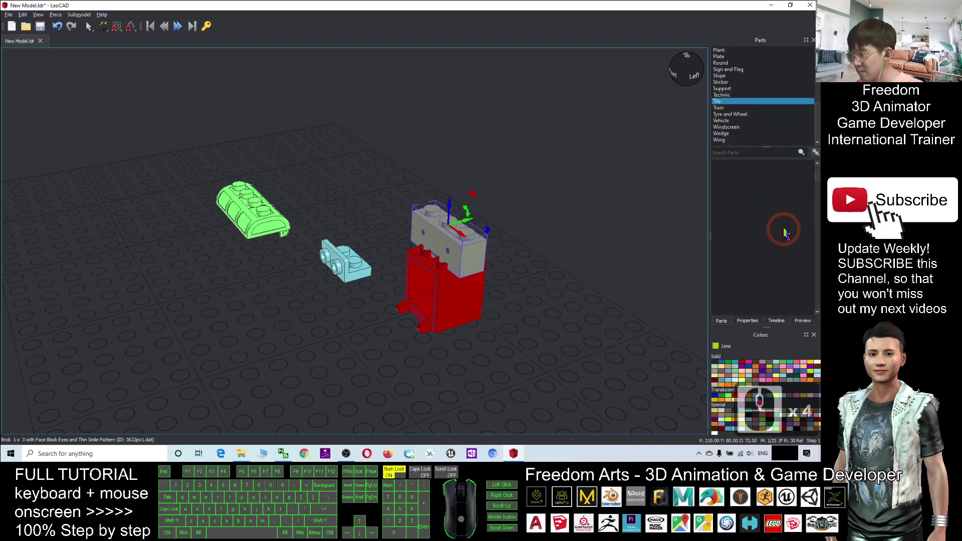
{"action": "scroll", "coordinate": [729, 133], "scroll_direction": "up", "scroll_amount": 4}
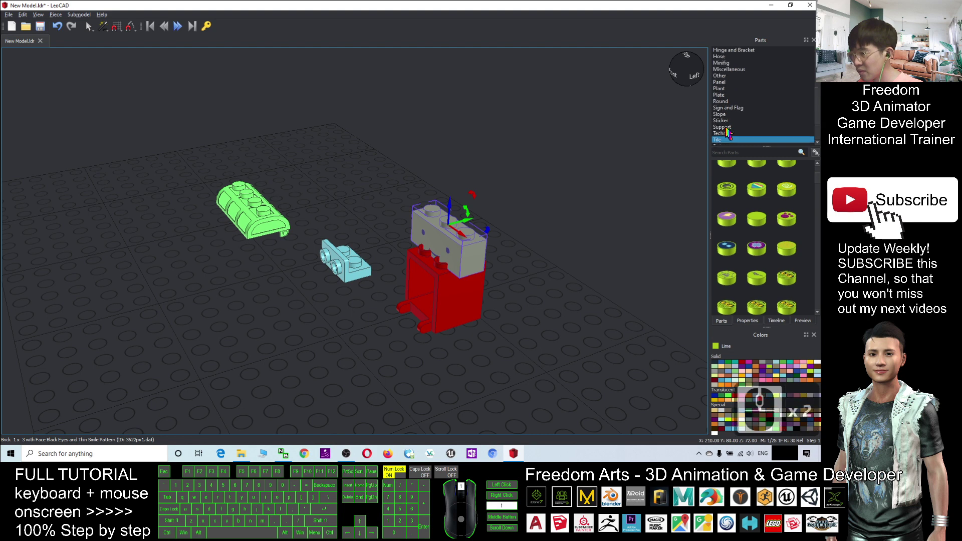
- Show the Baseplate parts and set the part colour to Sky Blue
{"action": "scroll", "coordinate": [729, 132], "scroll_direction": "up", "scroll_amount": 6}
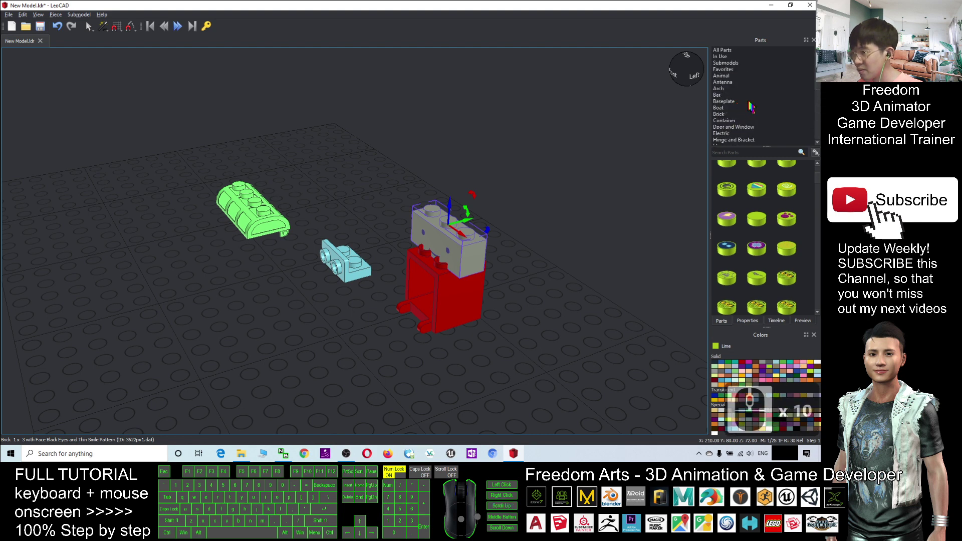
{"action": "left_click", "coordinate": [730, 101]}
{"action": "left_click", "coordinate": [760, 243]}
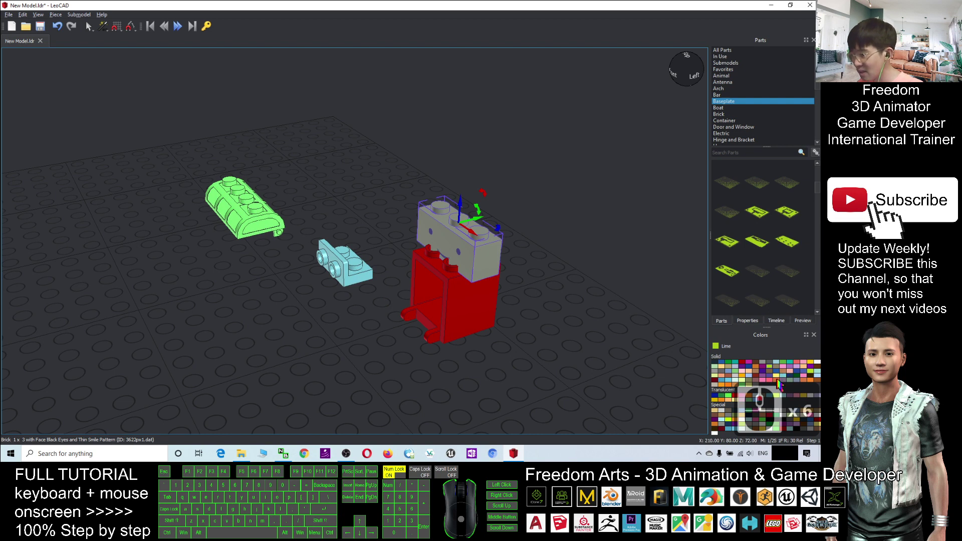
{"action": "left_click", "coordinate": [784, 377]}
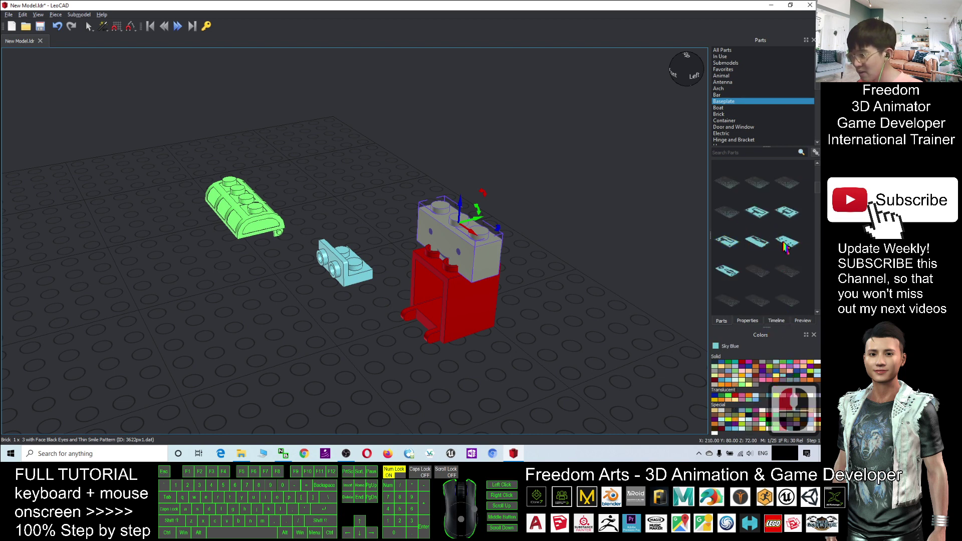
- Place a sky blue Baseplate 16 x 32 with Rounded Corners on the grid beside the green chest lid
{"action": "left_click_drag", "start_coordinate": [784, 244], "coordinate": [1, 277]}
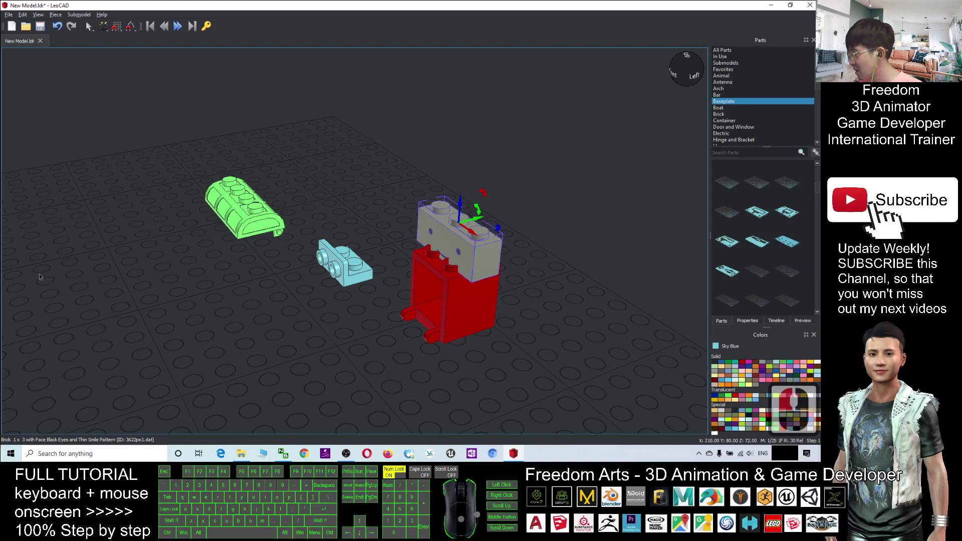
{"action": "scroll", "coordinate": [179, 242], "scroll_direction": "down", "scroll_amount": 15}
{"action": "scroll", "coordinate": [215, 242], "scroll_direction": "up", "scroll_amount": 6}
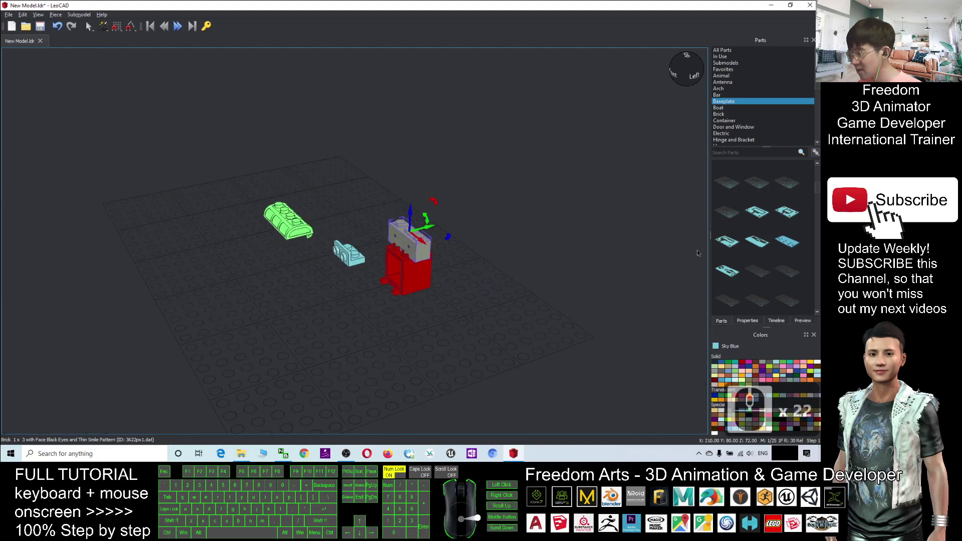
{"action": "scroll", "coordinate": [762, 216], "scroll_direction": "down", "scroll_amount": 2}
{"action": "left_click", "coordinate": [764, 213]}
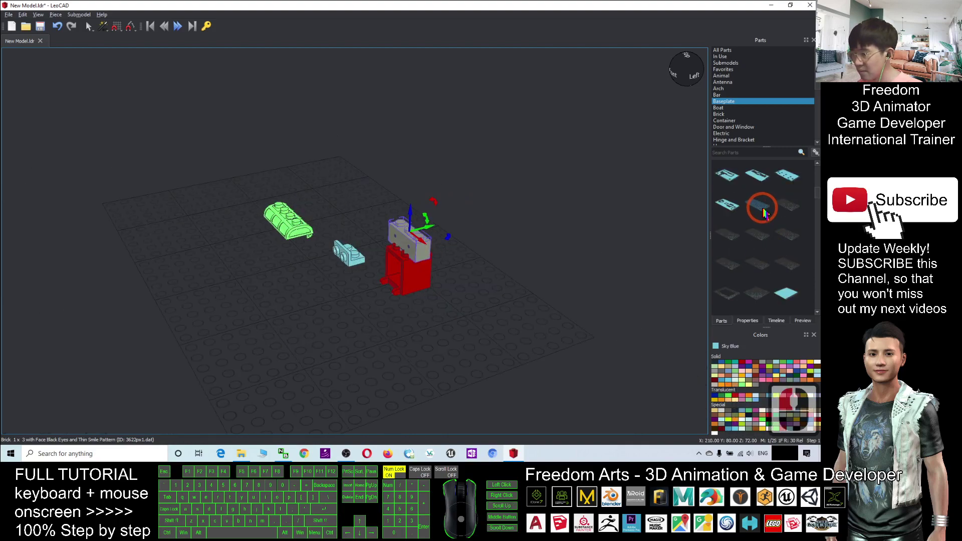
{"action": "left_click_drag", "start_coordinate": [765, 213], "coordinate": [149, 282]}
{"action": "scroll", "coordinate": [252, 309], "scroll_direction": "up", "scroll_amount": 3}
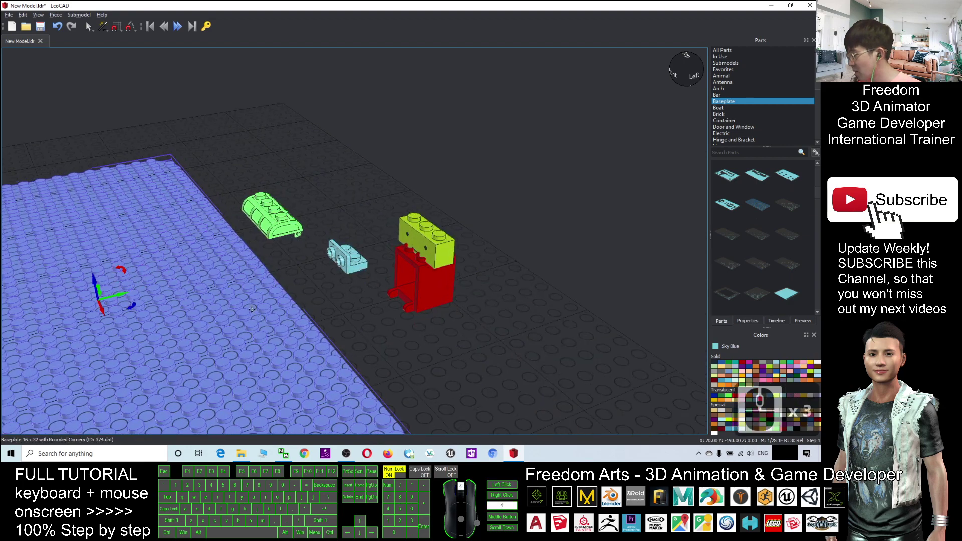
- Examine the baseplate at close and wide range, and browse the Boat parts in the library
{"action": "left_click_drag", "start_coordinate": [269, 330], "coordinate": [379, 300], "text": "alt"}
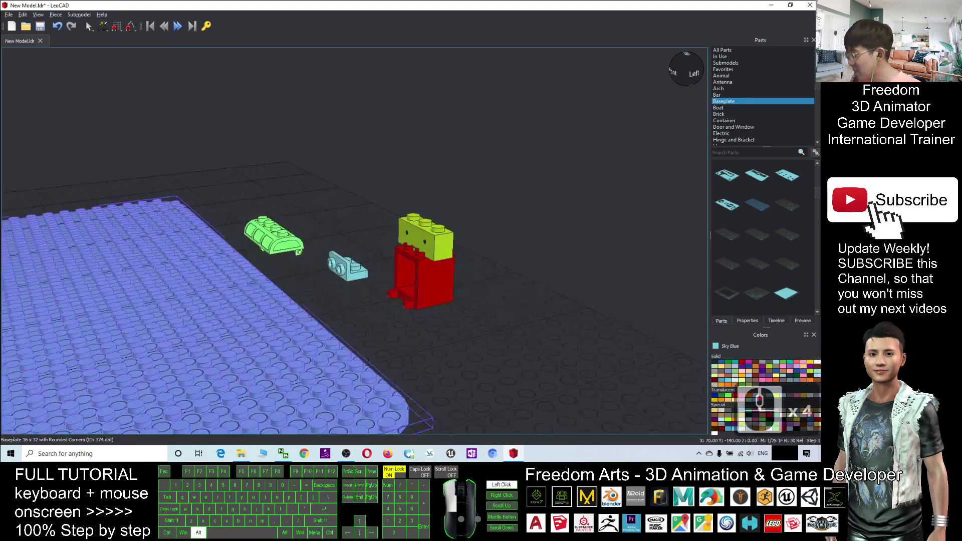
{"action": "left_click_drag", "start_coordinate": [281, 296], "coordinate": [280, 333], "text": "alt"}
{"action": "middle_click_drag", "start_coordinate": [280, 334], "coordinate": [455, 200], "text": "alt"}
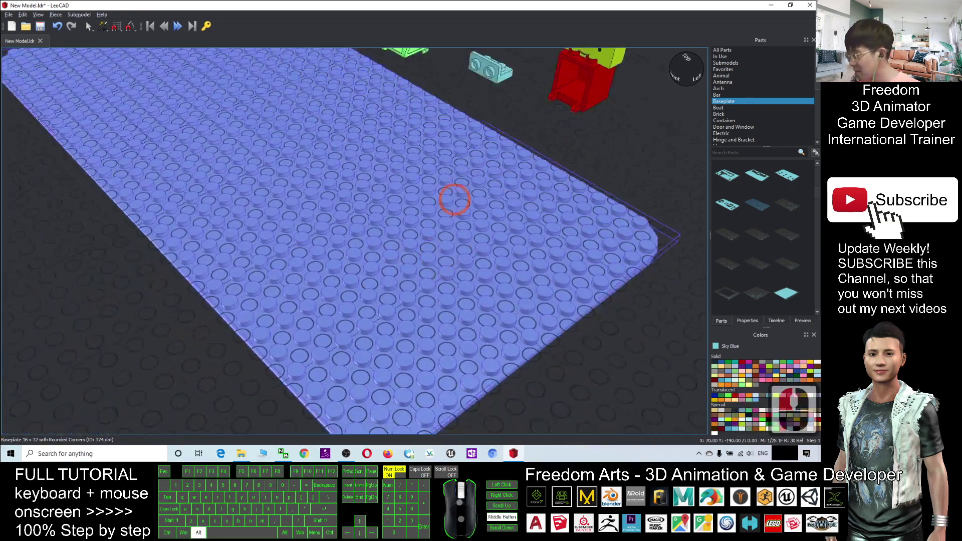
{"action": "scroll", "coordinate": [454, 199], "scroll_direction": "up", "scroll_amount": 2}
{"action": "left_click", "coordinate": [737, 107]}
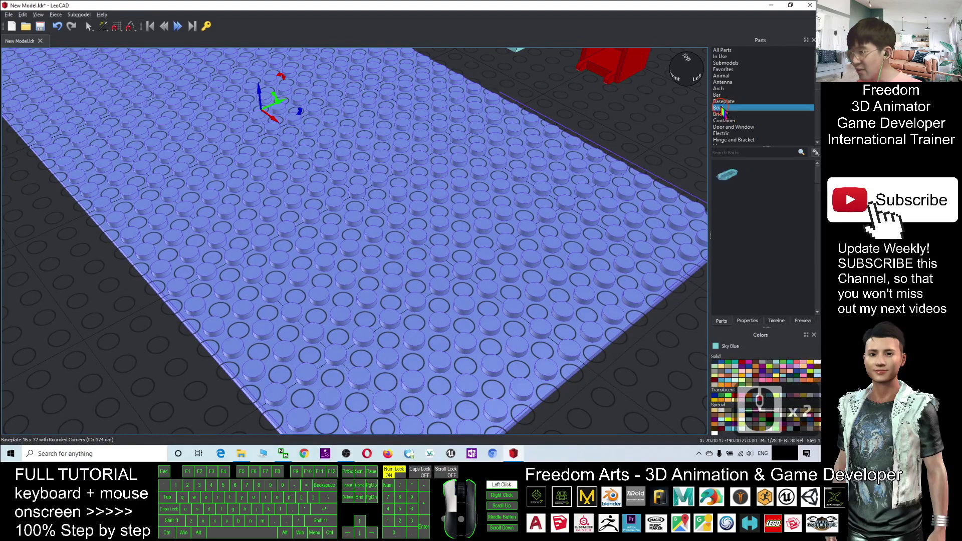
{"action": "scroll", "coordinate": [655, 144], "scroll_direction": "down", "scroll_amount": 10}
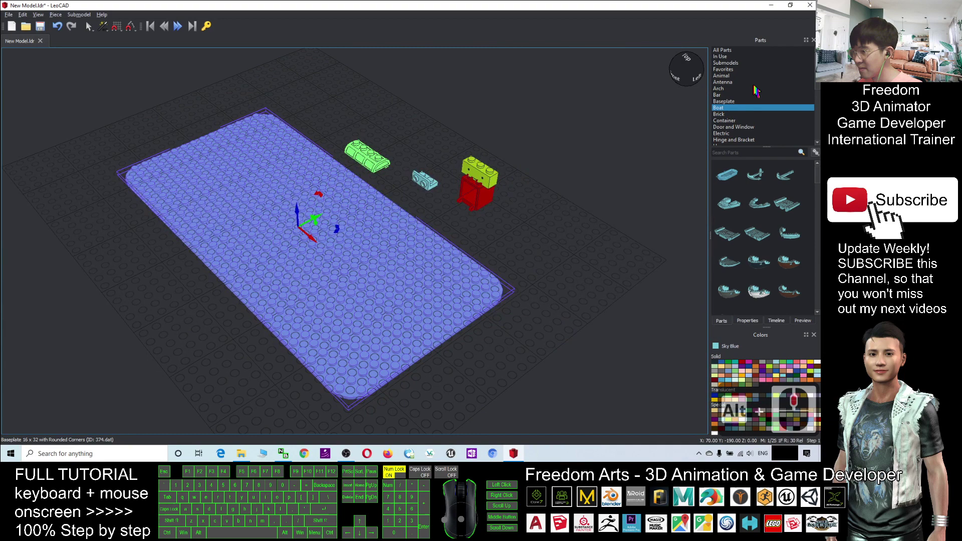
- Place a sky blue Brick 1 x 2 with Eyes and Smile Pattern in the middle of the baseplate
{"action": "left_click", "coordinate": [720, 114]}
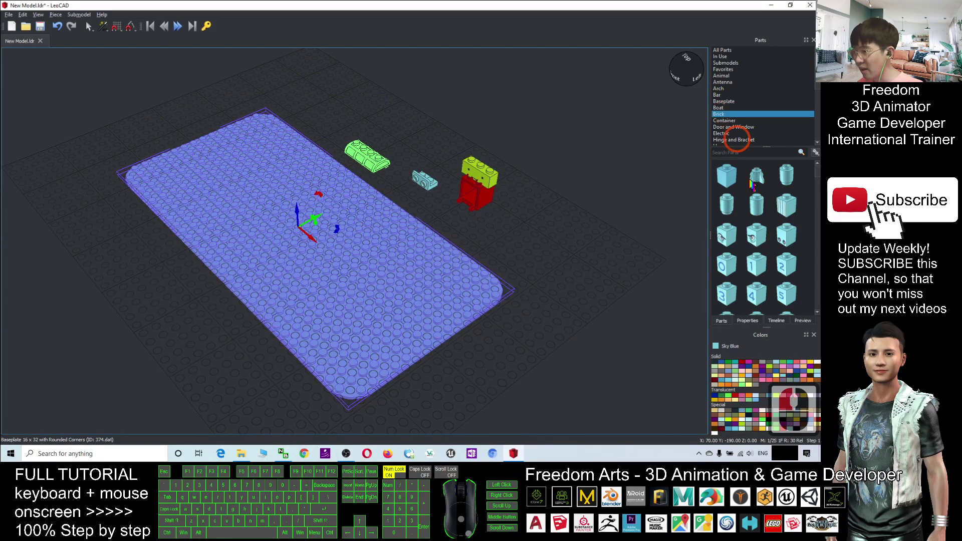
{"action": "scroll", "coordinate": [818, 193], "scroll_direction": "down", "scroll_amount": 12}
{"action": "scroll", "coordinate": [816, 187], "scroll_direction": "down", "scroll_amount": 6}
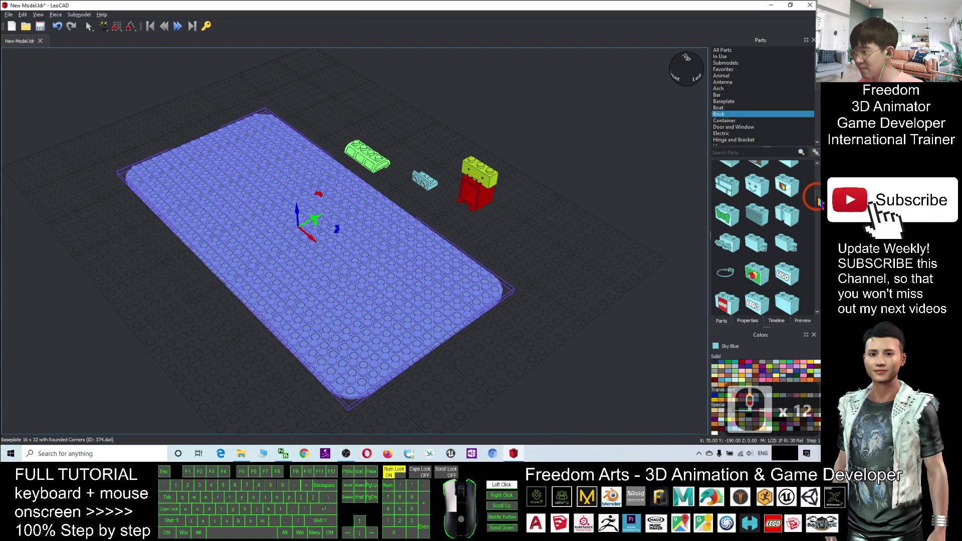
{"action": "left_click", "coordinate": [790, 198]}
{"action": "left_click_drag", "start_coordinate": [757, 190], "coordinate": [293, 220]}
- Add a sky blue Brick 1 x 2 with Grille to the baseplate at the smiling 1 x 2 brick
{"action": "scroll", "coordinate": [320, 250], "scroll_direction": "up", "scroll_amount": 17}
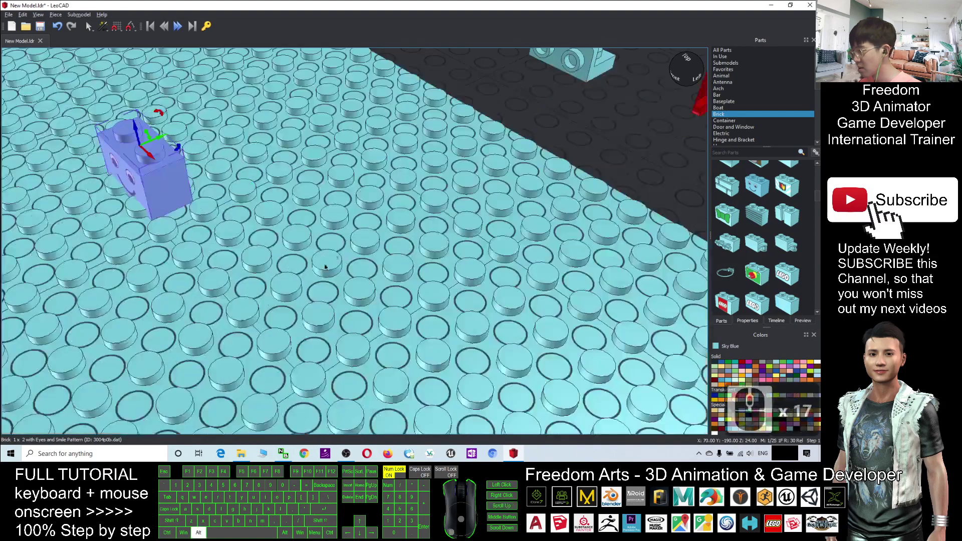
{"action": "left_click_drag", "start_coordinate": [325, 267], "coordinate": [320, 253], "text": "alt"}
{"action": "left_click_drag", "start_coordinate": [758, 214], "coordinate": [557, 247]}
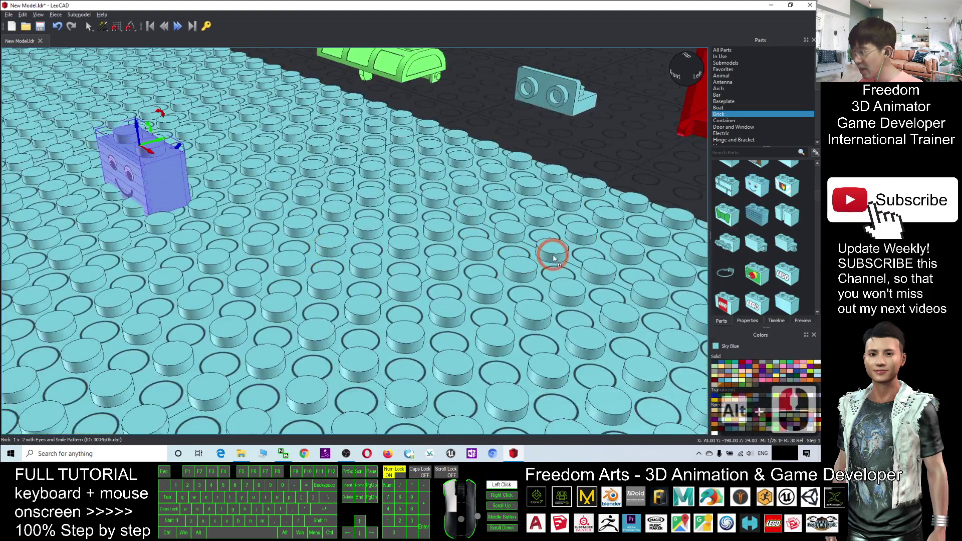
{"action": "left_click_drag", "start_coordinate": [312, 223], "coordinate": [312, 223]}
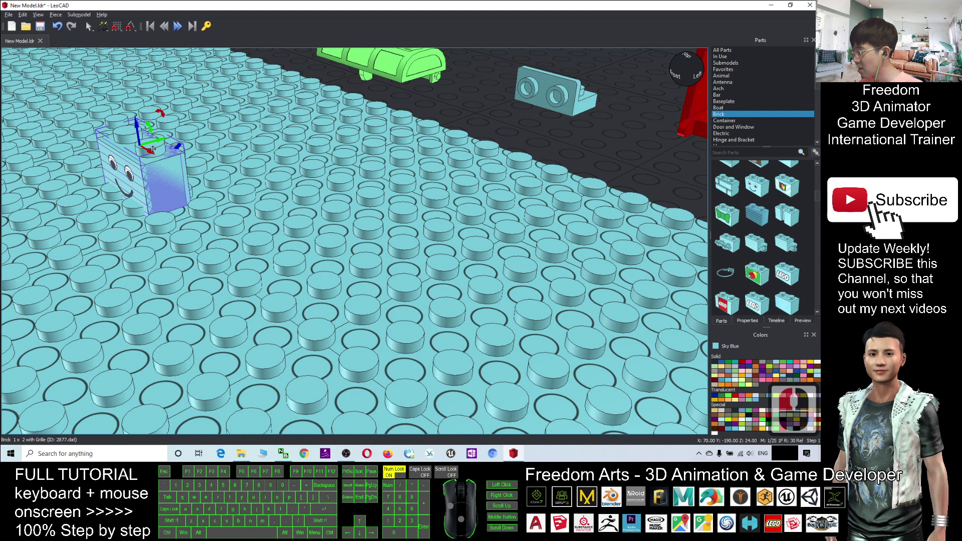
{"action": "left_click", "coordinate": [216, 193]}
- Move the grille brick away from the smiling brick and down onto the baseplate, to about X 190, Y -200, Z 24
{"action": "left_click_drag", "start_coordinate": [143, 165], "coordinate": [345, 193]}
{"action": "left_click", "coordinate": [340, 175]}
{"action": "double_click", "coordinate": [328, 185]}
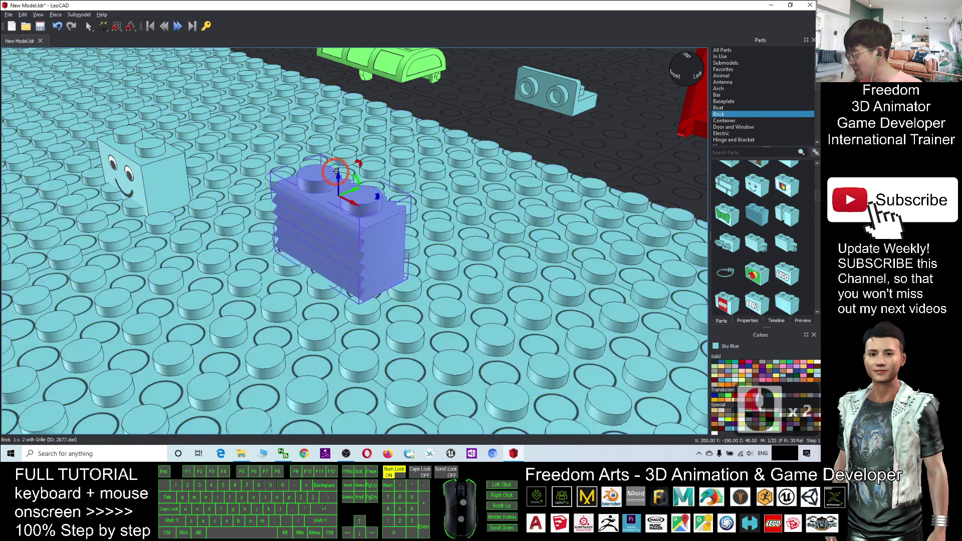
{"action": "left_click_drag", "start_coordinate": [338, 199], "coordinate": [311, 279]}
- Move the smiling 1 x 2 brick to the baseplate edge near the green chest lid, and select the lid
{"action": "left_click_drag", "start_coordinate": [123, 313], "coordinate": [278, 254], "text": "alt"}
{"action": "left_click", "coordinate": [279, 308]}
{"action": "scroll", "coordinate": [284, 307], "scroll_direction": "down", "scroll_amount": 5}
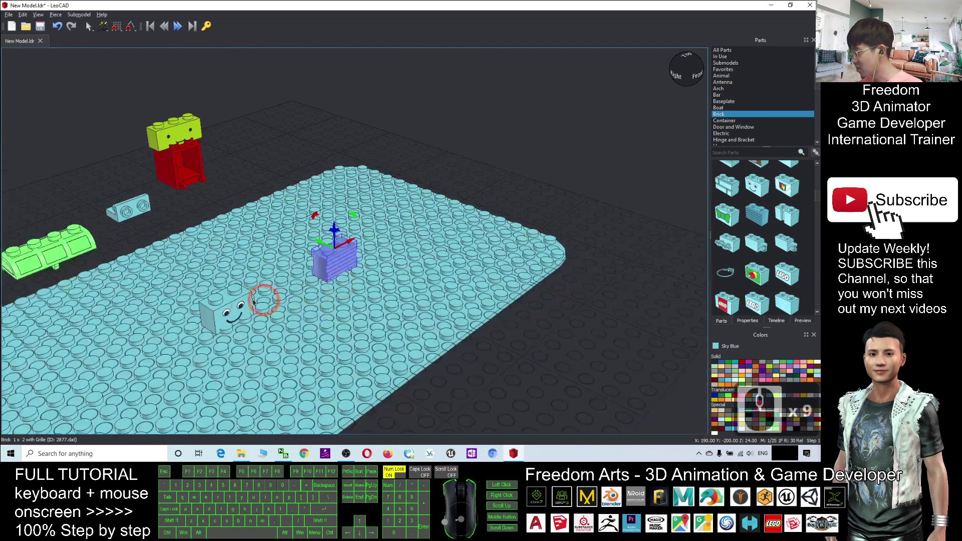
{"action": "left_click", "coordinate": [220, 301]}
{"action": "left_click_drag", "start_coordinate": [211, 287], "coordinate": [133, 232]}
{"action": "left_click", "coordinate": [51, 250]}
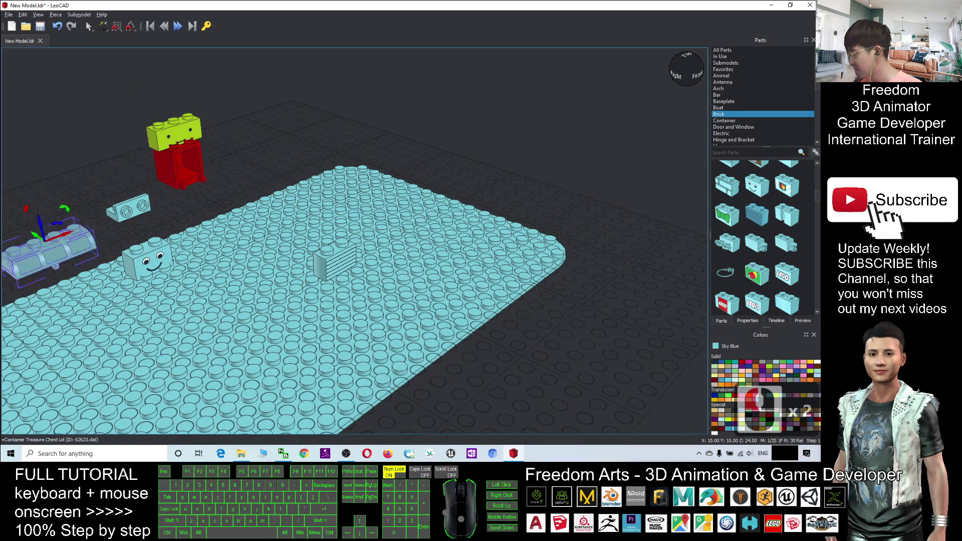
- Move the lime 1 x 3 face brick off the red box onto the baseplate, to about X 210, Y -160, Z 24
{"action": "left_click", "coordinate": [172, 133]}
{"action": "left_click_drag", "start_coordinate": [172, 133], "coordinate": [281, 205]}
{"action": "left_click_drag", "start_coordinate": [318, 163], "coordinate": [322, 210]}
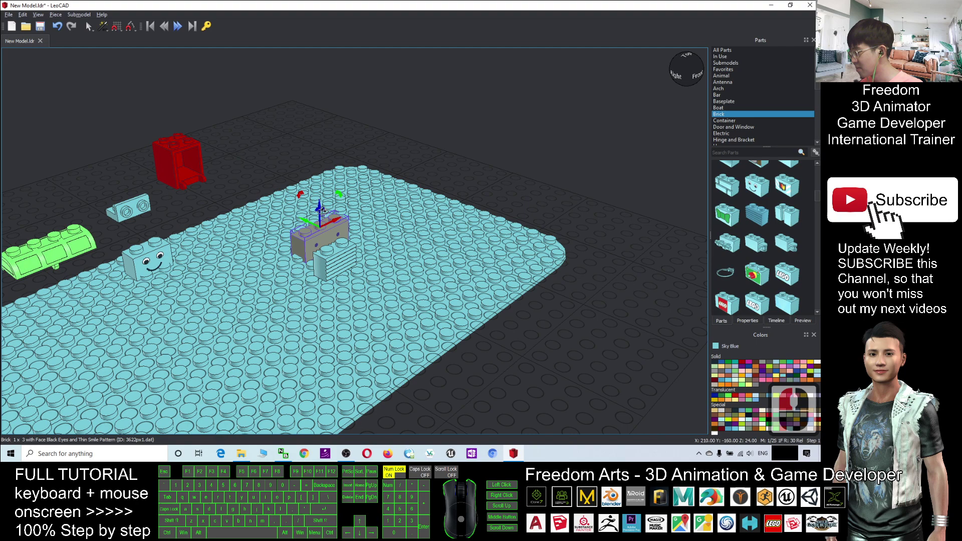
- Move the lime face brick clear of the grille brick, to about X 110, Y -190, Z 24
{"action": "scroll", "coordinate": [322, 211], "scroll_direction": "up", "scroll_amount": 5}
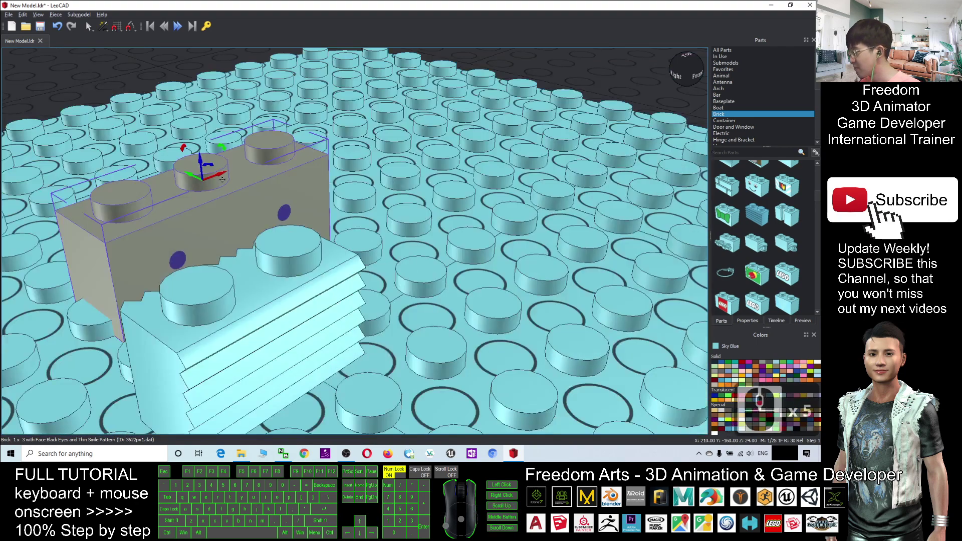
{"action": "left_click_drag", "start_coordinate": [222, 180], "coordinate": [219, 175]}
{"action": "scroll", "coordinate": [204, 182], "scroll_direction": "down", "scroll_amount": 11}
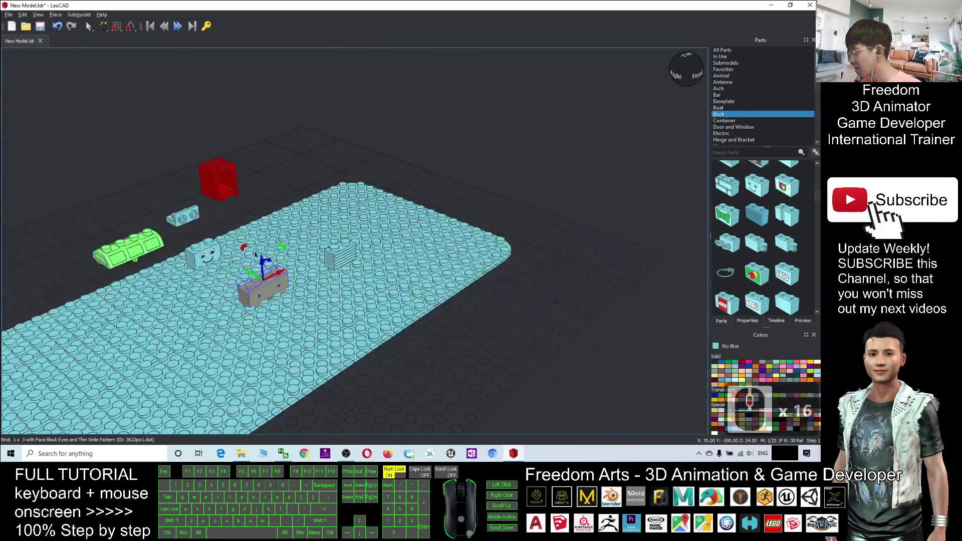
{"action": "left_click_drag", "start_coordinate": [279, 269], "coordinate": [301, 257]}
- Shift the lime face brick slightly along the X axis to X 100, checking its fit on the baseplate studs
{"action": "scroll", "coordinate": [294, 326], "scroll_direction": "up", "scroll_amount": 9}
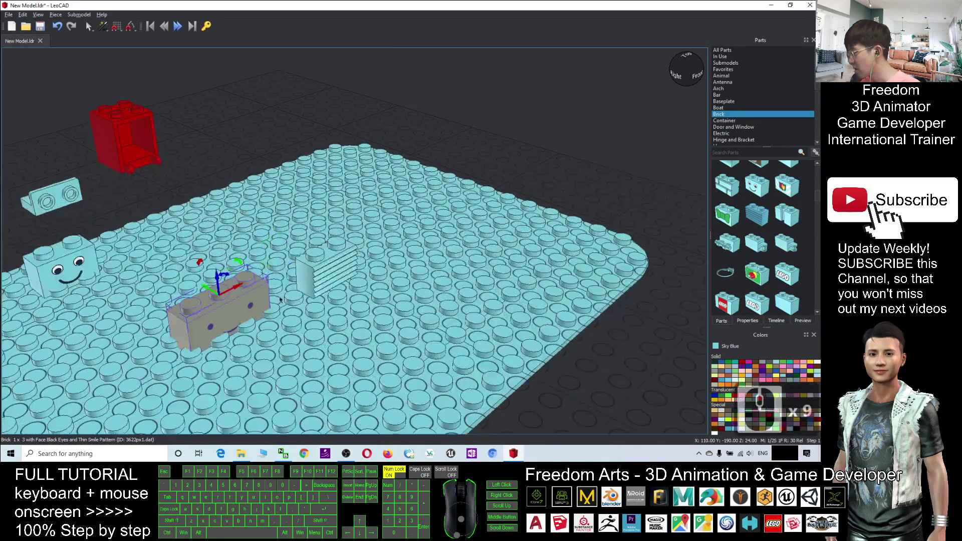
{"action": "scroll", "coordinate": [386, 301], "scroll_direction": "up", "scroll_amount": 5}
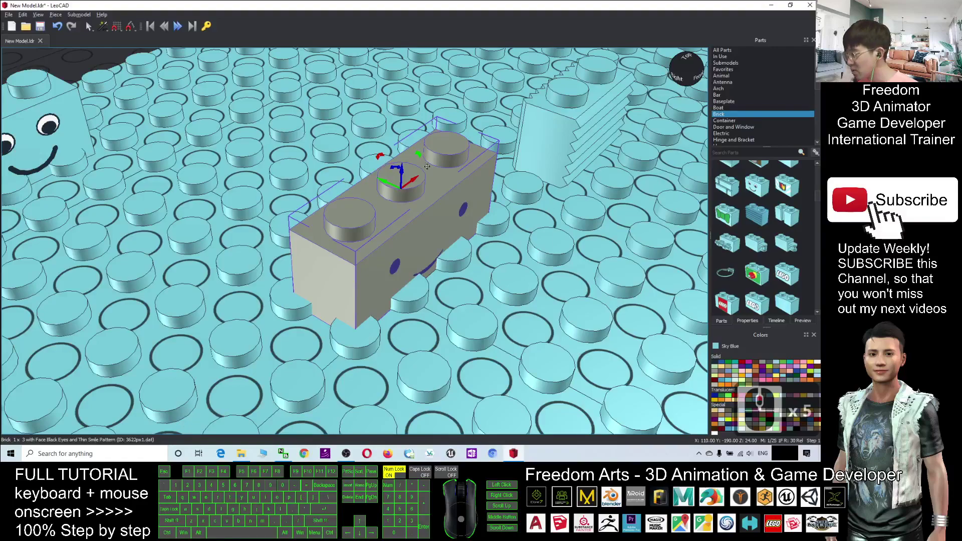
{"action": "left_click_drag", "start_coordinate": [480, 241], "coordinate": [422, 199], "text": "alt"}
{"action": "left_click_drag", "start_coordinate": [426, 160], "coordinate": [470, 204]}
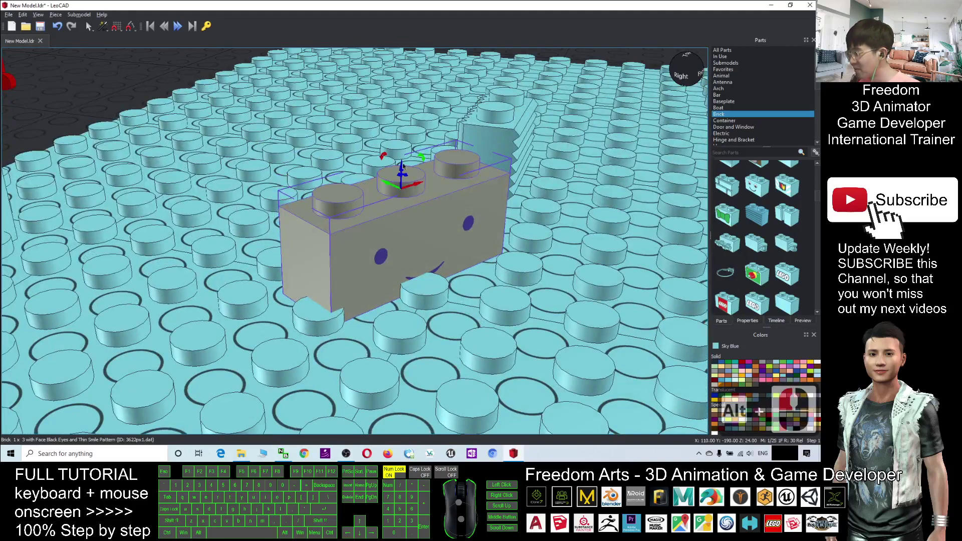
{"action": "left_click_drag", "start_coordinate": [434, 171], "coordinate": [373, 163], "text": "alt"}
{"action": "scroll", "coordinate": [400, 283], "scroll_direction": "down", "scroll_amount": 1}
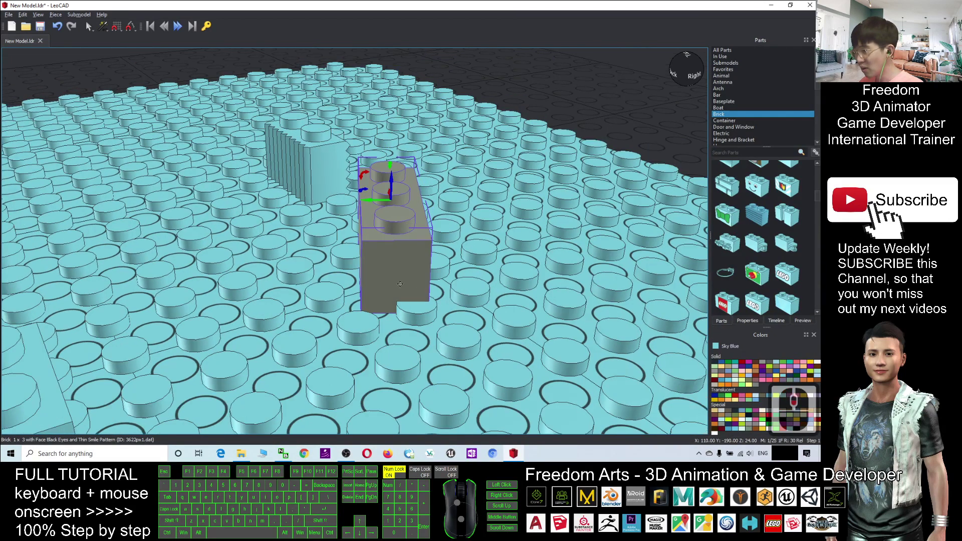
{"action": "left_click_drag", "start_coordinate": [476, 318], "coordinate": [381, 345], "text": "alt"}
{"action": "left_click_drag", "start_coordinate": [395, 193], "coordinate": [355, 207]}
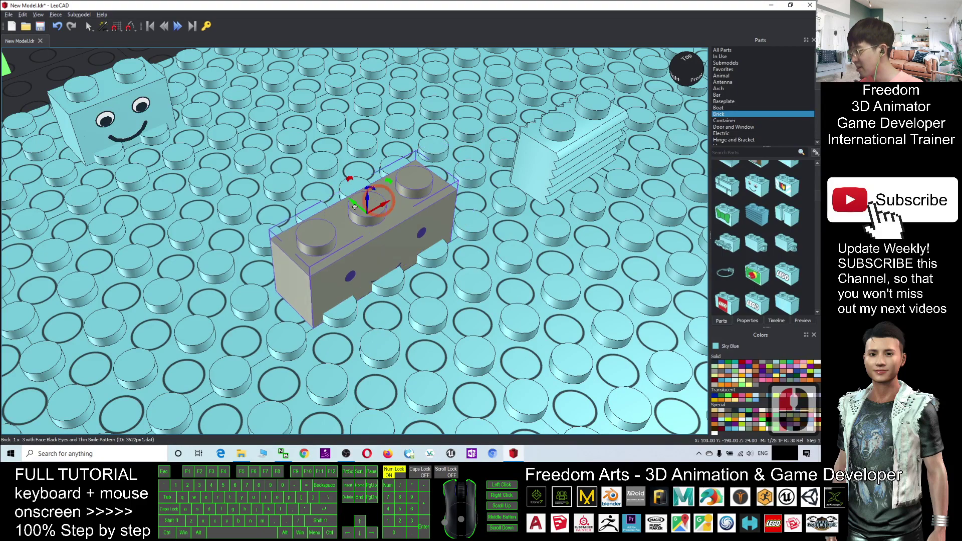
- Reduce the LeoCAD window so the desktop shows behind it, and start a Wavefront export of the model
{"action": "scroll", "coordinate": [379, 296], "scroll_direction": "down", "scroll_amount": 16}
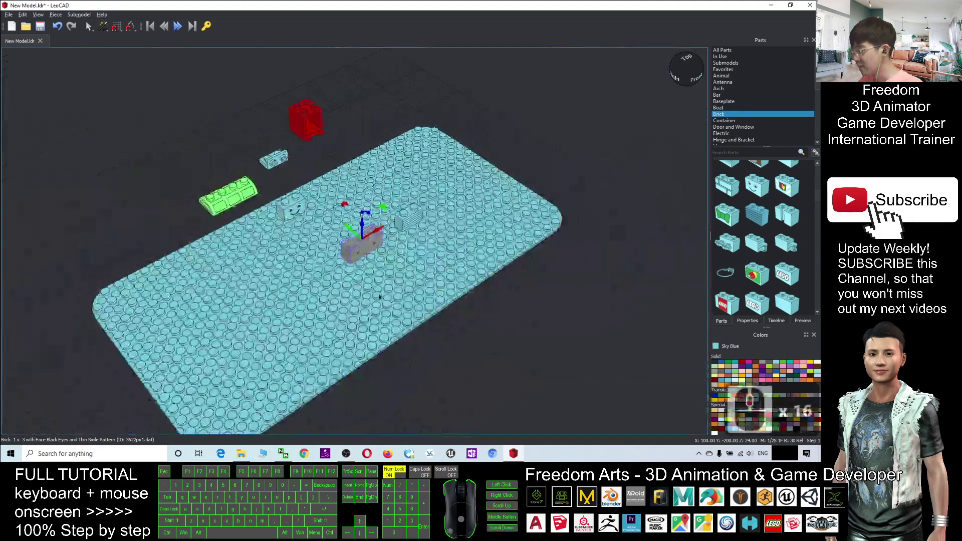
{"action": "left_click_drag", "start_coordinate": [379, 297], "coordinate": [391, 275], "text": "alt"}
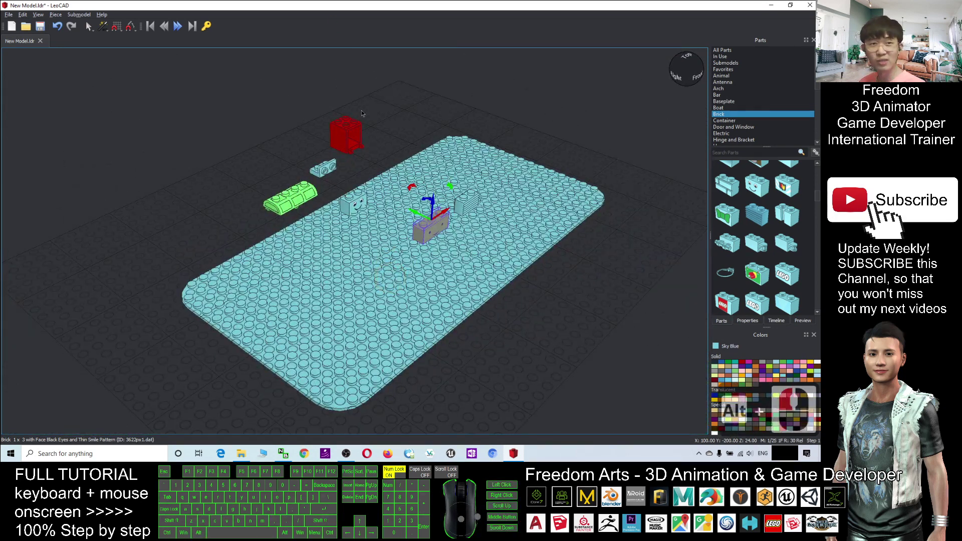
{"action": "double_click", "coordinate": [375, 10]}
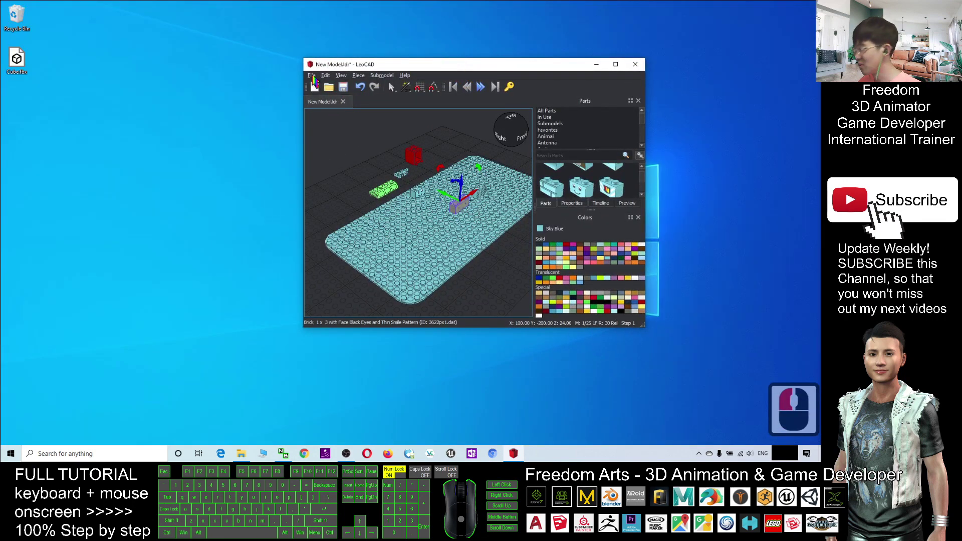
{"action": "left_click", "coordinate": [312, 75]}
{"action": "left_click", "coordinate": [330, 154]}
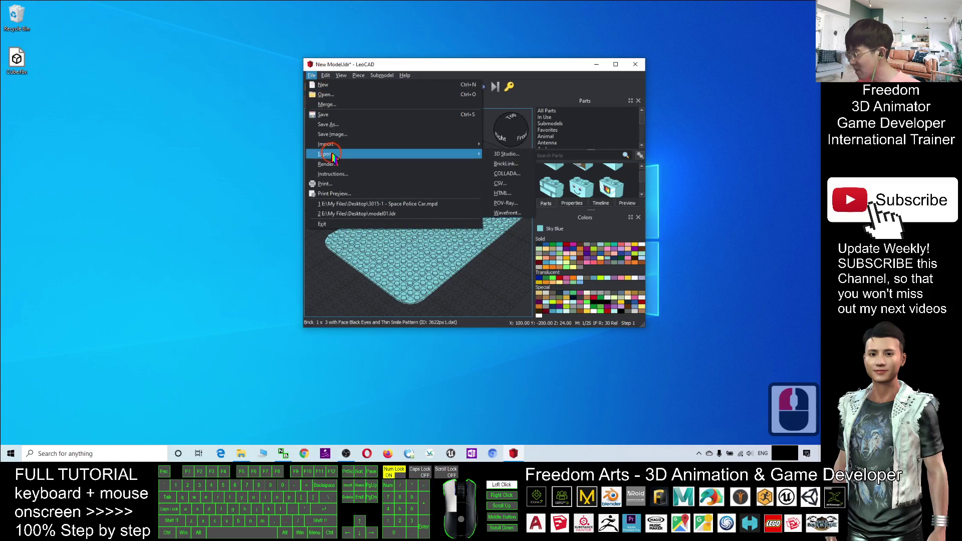
{"action": "left_click", "coordinate": [512, 178]}
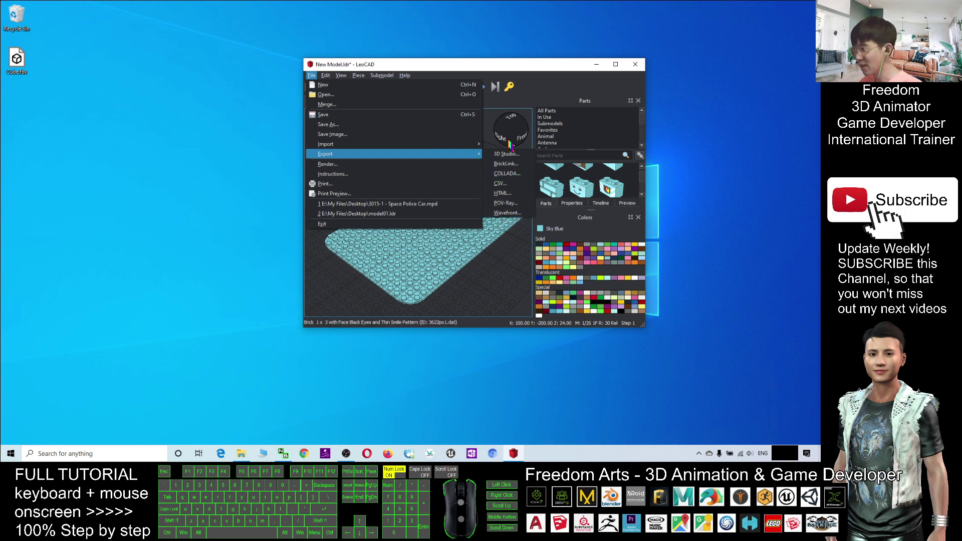
{"action": "left_click", "coordinate": [505, 213]}
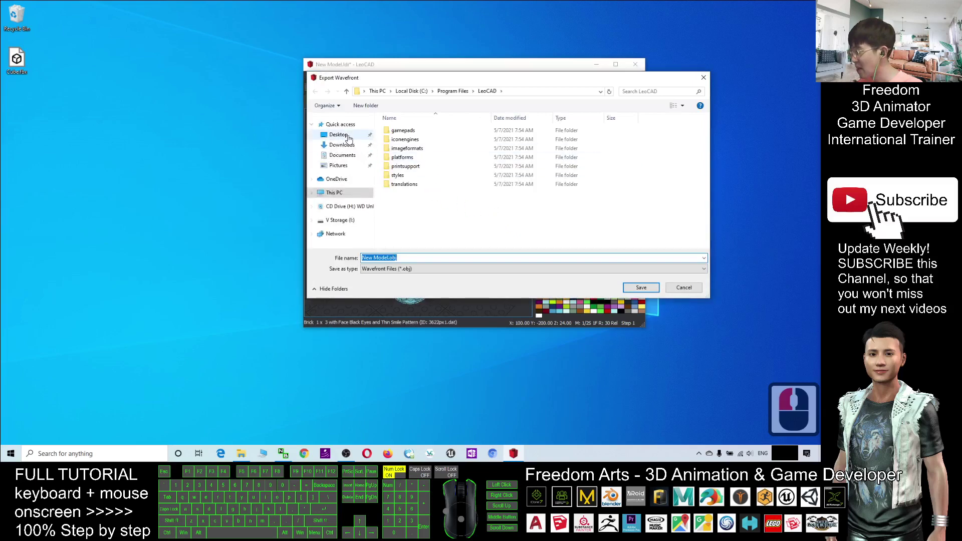
- Save the Wavefront export to the Desktop as New Model.obj
{"action": "left_click", "coordinate": [339, 135]}
{"action": "left_click", "coordinate": [388, 258]}
{"action": "double_click", "coordinate": [389, 258]}
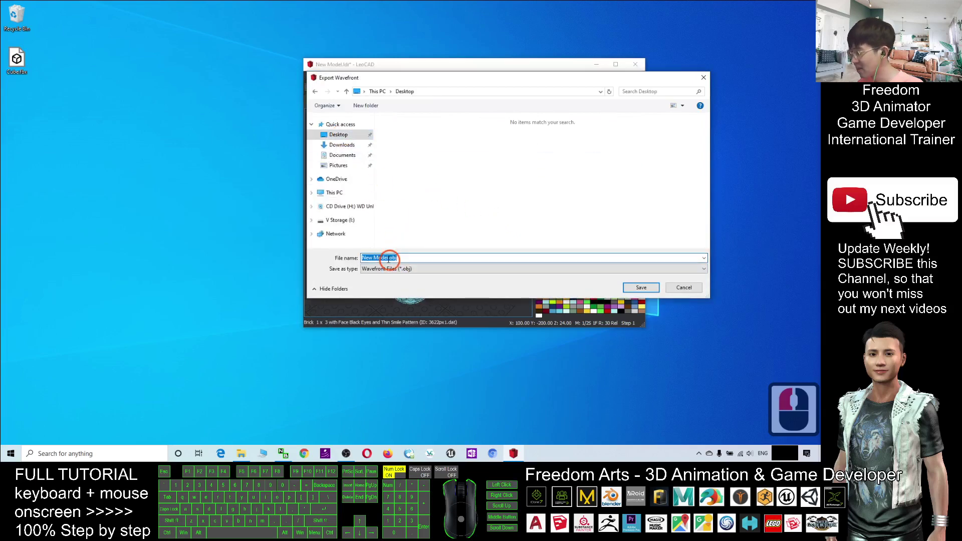
{"action": "double_click", "coordinate": [389, 258]}
{"action": "left_click", "coordinate": [641, 287]}
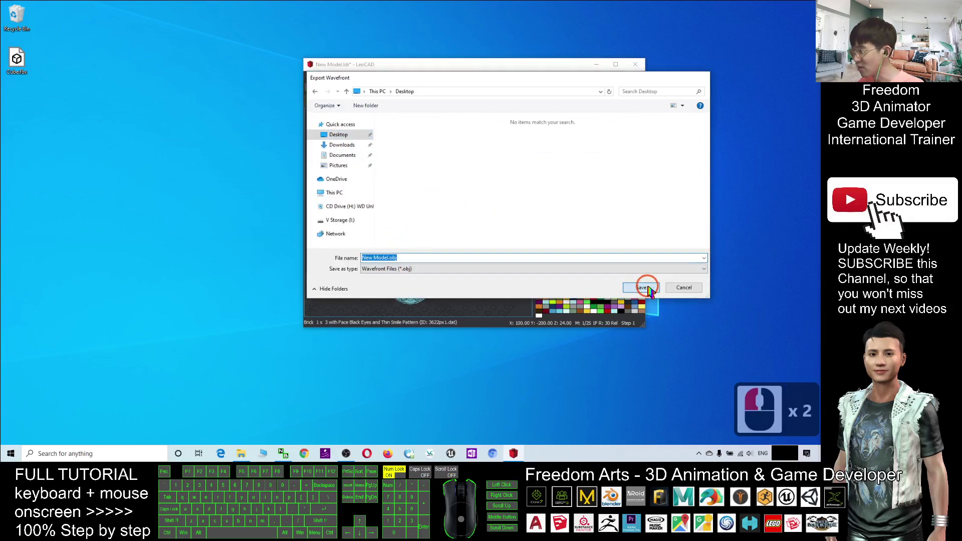
- Open the exported New Model.obj from the desktop in 3D Viewer and maximise the viewer window
{"action": "left_click", "coordinate": [25, 108]}
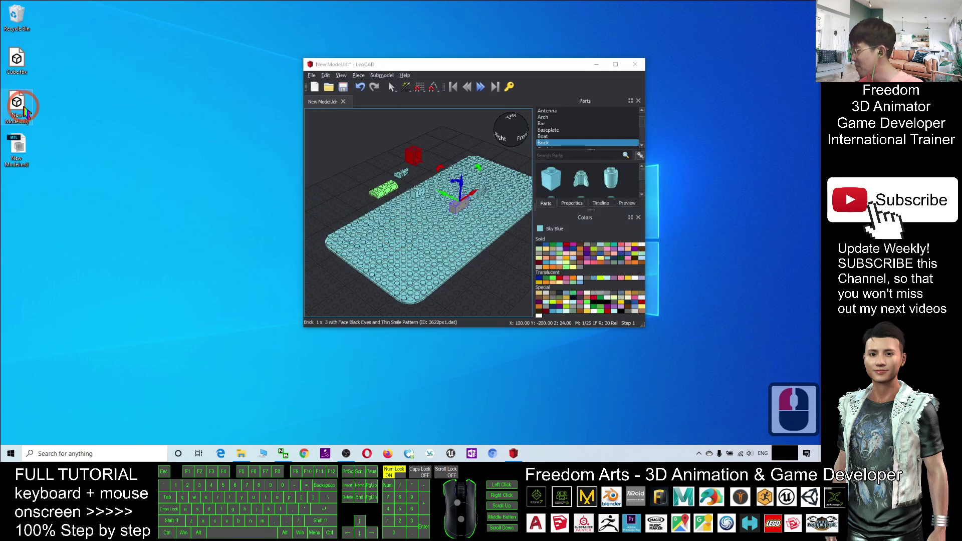
{"action": "double_click", "coordinate": [24, 108]}
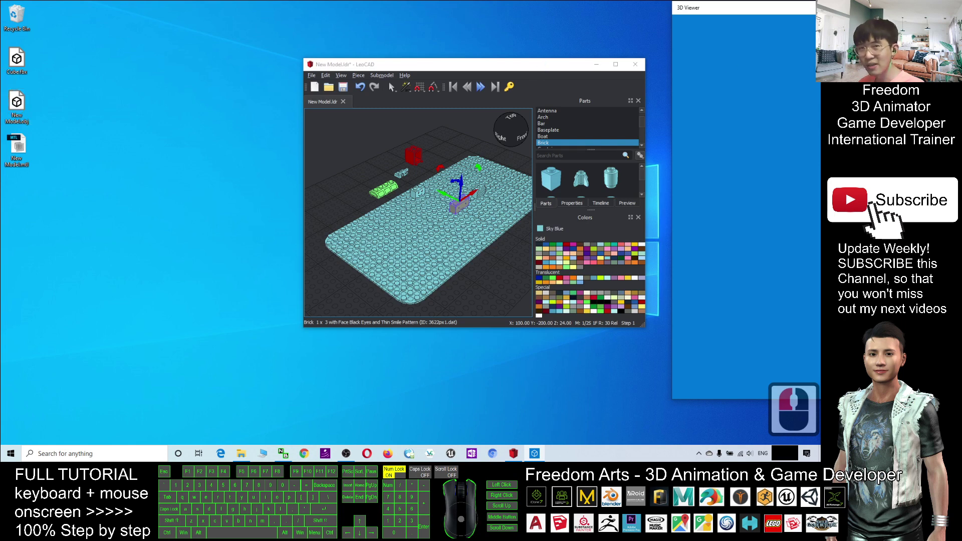
{"action": "left_click_drag", "start_coordinate": [816, 7], "coordinate": [577, 34]}
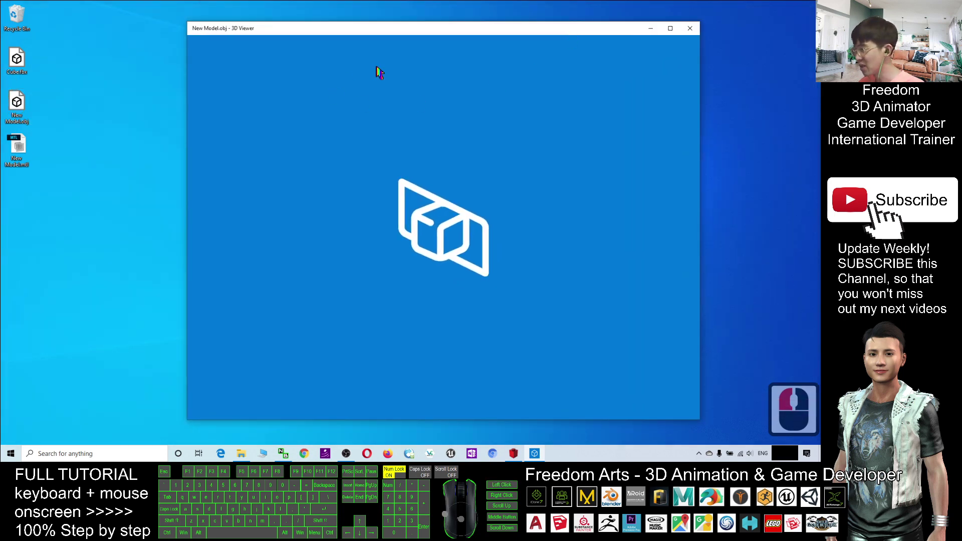
{"action": "left_click", "coordinate": [670, 28]}
- Examine the exported baseplate and bricks in 3D Viewer from several angles and distances
{"action": "scroll", "coordinate": [451, 168], "scroll_direction": "up", "scroll_amount": 3}
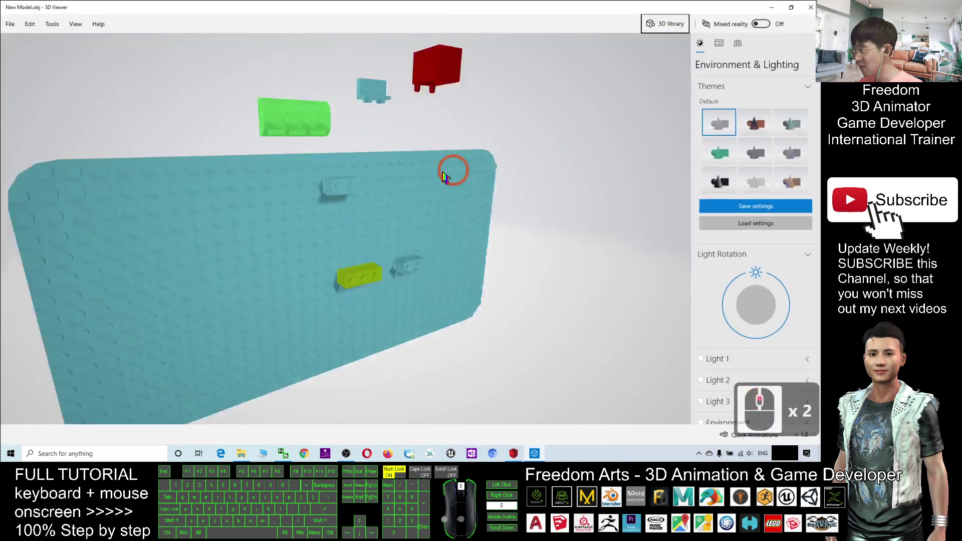
{"action": "scroll", "coordinate": [399, 214], "scroll_direction": "down", "scroll_amount": 5}
{"action": "left_click_drag", "start_coordinate": [381, 205], "coordinate": [335, 218]}
{"action": "scroll", "coordinate": [358, 224], "scroll_direction": "up", "scroll_amount": 3}
{"action": "scroll", "coordinate": [355, 219], "scroll_direction": "down", "scroll_amount": 5}
{"action": "mouse_move", "coordinate": [288, 258]}
{"action": "left_mouse_down"}
{"action": "mouse_move", "coordinate": [281, 232]}
{"action": "mouse_move", "coordinate": [294, 350]}
{"action": "mouse_move", "coordinate": [388, 361]}
{"action": "mouse_move", "coordinate": [271, 345]}
{"action": "mouse_move", "coordinate": [266, 219]}
{"action": "mouse_move", "coordinate": [281, 271]}
{"action": "left_mouse_up"}
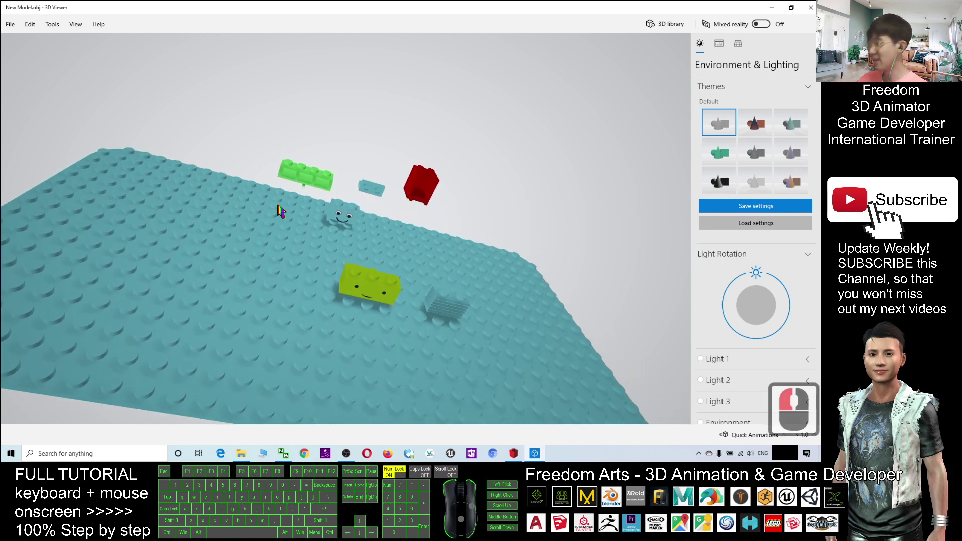
{"action": "scroll", "coordinate": [328, 242], "scroll_direction": "down", "scroll_amount": 2}
{"action": "scroll", "coordinate": [348, 243], "scroll_direction": "up", "scroll_amount": 7}
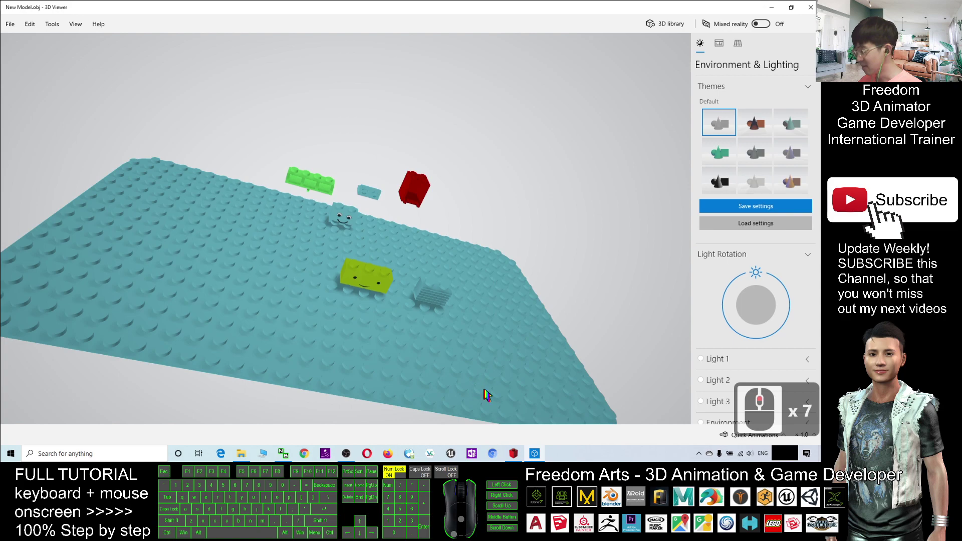
- Switch back to LeoCAD, maximise its window, and examine the original model from several angles for comparison
{"action": "left_click", "coordinate": [514, 454]}
{"action": "left_click", "coordinate": [614, 57]}
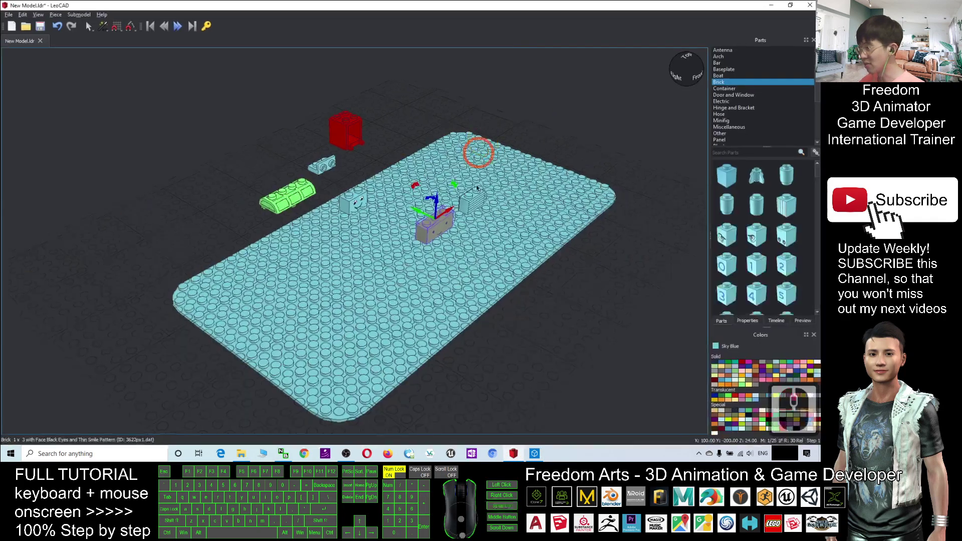
{"action": "scroll", "coordinate": [477, 188], "scroll_direction": "up", "scroll_amount": 1}
{"action": "scroll", "coordinate": [476, 188], "scroll_direction": "down", "scroll_amount": 3}
{"action": "left_click_drag", "start_coordinate": [492, 324], "coordinate": [483, 299], "text": "alt"}
{"action": "scroll", "coordinate": [467, 308], "scroll_direction": "up", "scroll_amount": 5}
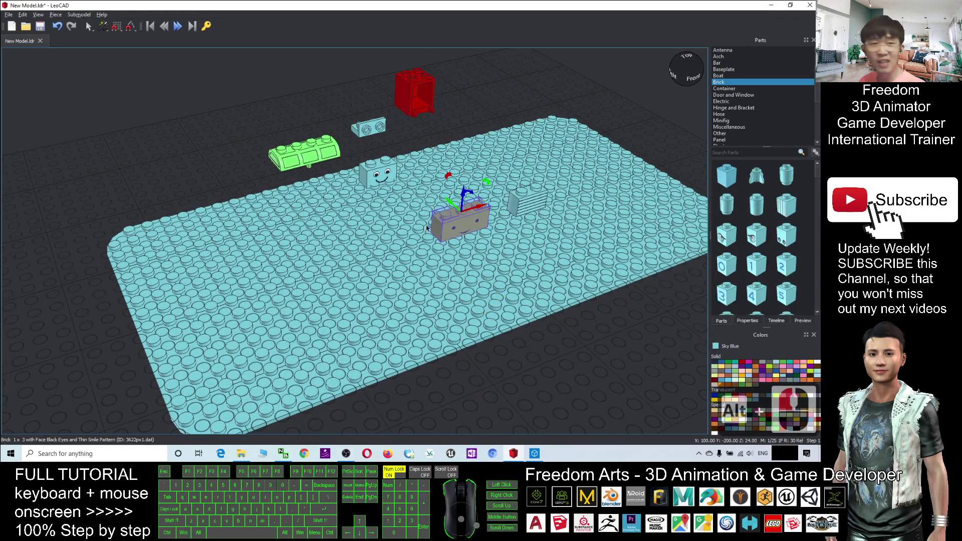
{"action": "scroll", "coordinate": [476, 227], "scroll_direction": "up", "scroll_amount": 4}
{"action": "scroll", "coordinate": [476, 227], "scroll_direction": "down", "scroll_amount": 3}
{"action": "scroll", "coordinate": [504, 238], "scroll_direction": "down", "scroll_amount": 1}
{"action": "mouse_move", "coordinate": [510, 302]}
{"action": "left_mouse_down", "text": "alt"}
{"action": "mouse_move", "coordinate": [515, 273]}
{"action": "mouse_move", "coordinate": [516, 307]}
{"action": "left_mouse_up", "text": "alt"}
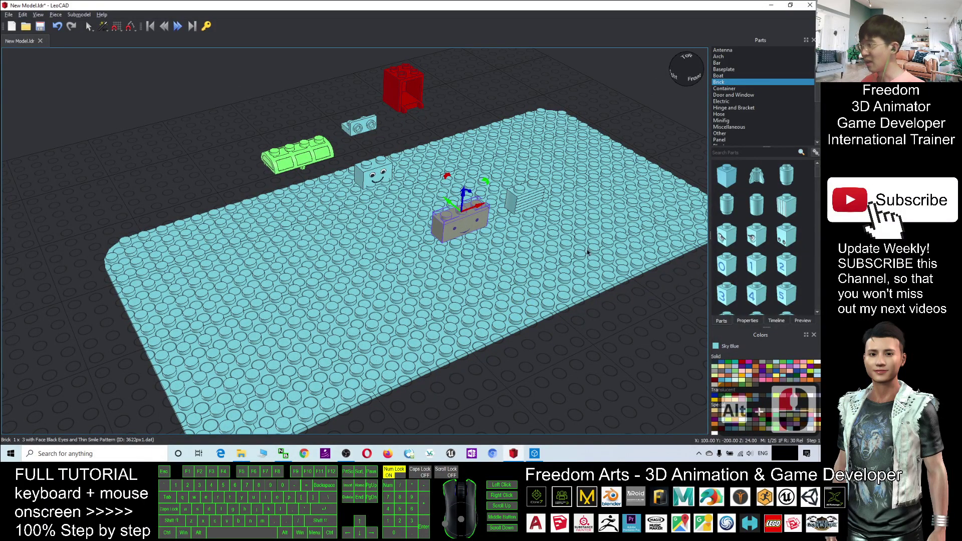
{"action": "left_click_drag", "start_coordinate": [564, 302], "coordinate": [535, 299], "text": "alt"}
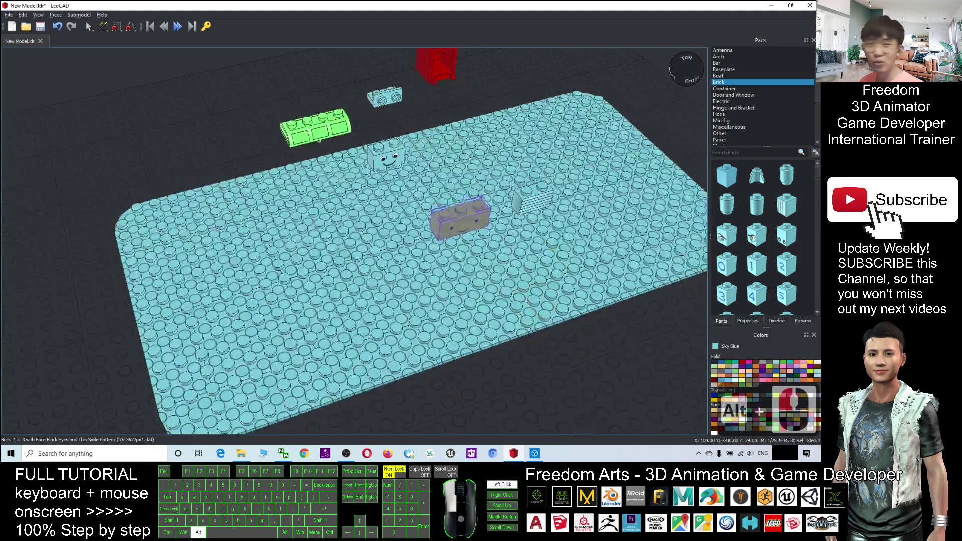
{"action": "left_click_drag", "start_coordinate": [531, 240], "coordinate": [555, 312], "text": "alt"}
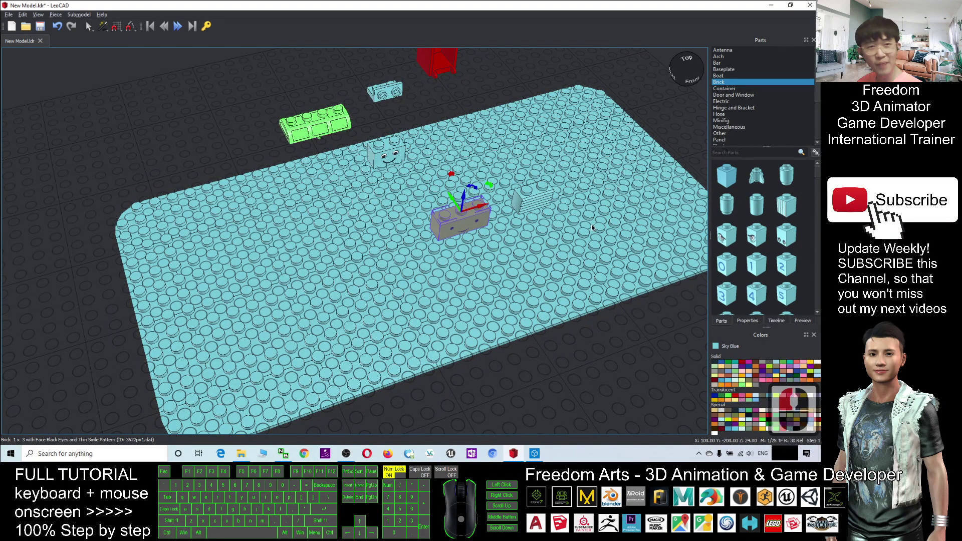
- Shift the 16 x 32 baseplate in the negative X direction beneath the bricks, and clear the selection
{"action": "left_click", "coordinate": [363, 248]}
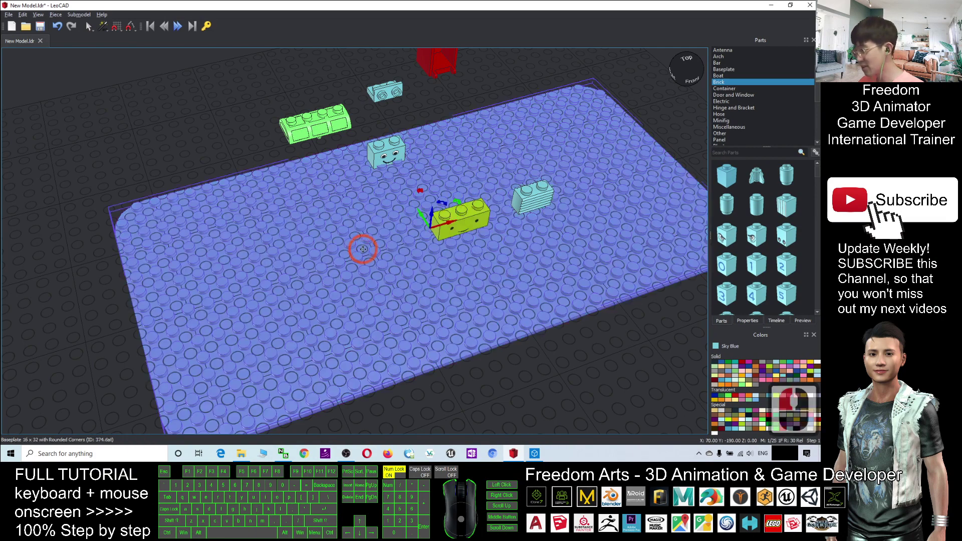
{"action": "left_click_drag", "start_coordinate": [444, 223], "coordinate": [388, 237]}
{"action": "left_click_drag", "start_coordinate": [397, 358], "coordinate": [381, 301], "text": "alt"}
{"action": "left_click", "coordinate": [498, 335]}
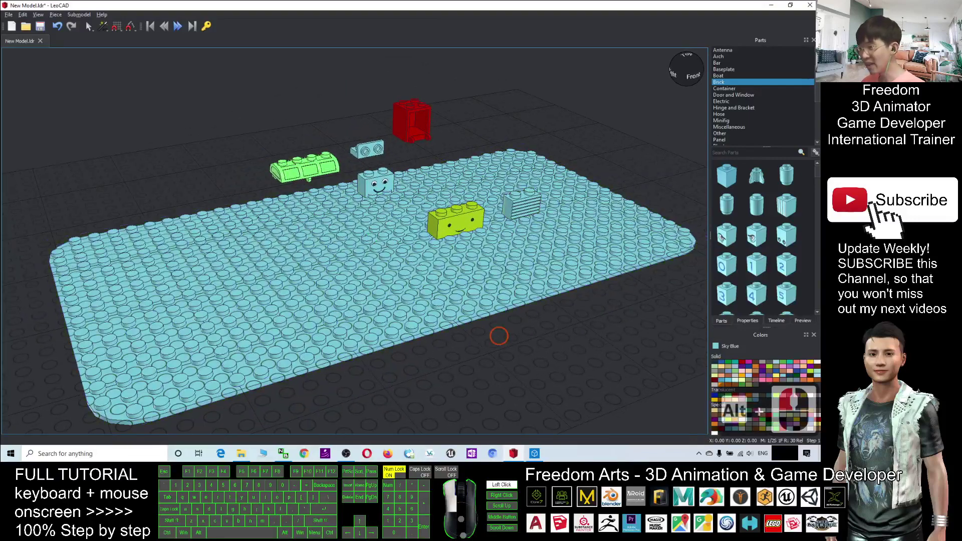